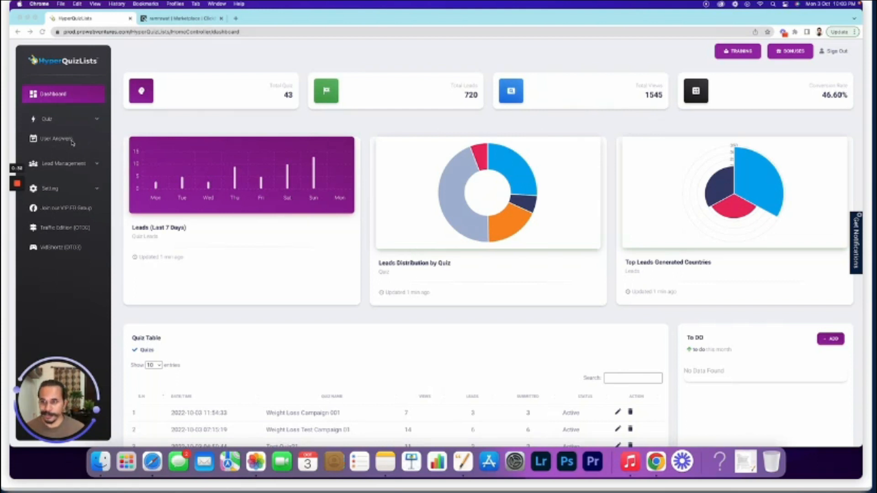
Browse the Lead Management and Setting sidebar menus, then expand the Quiz submenu
left_click(95, 165)
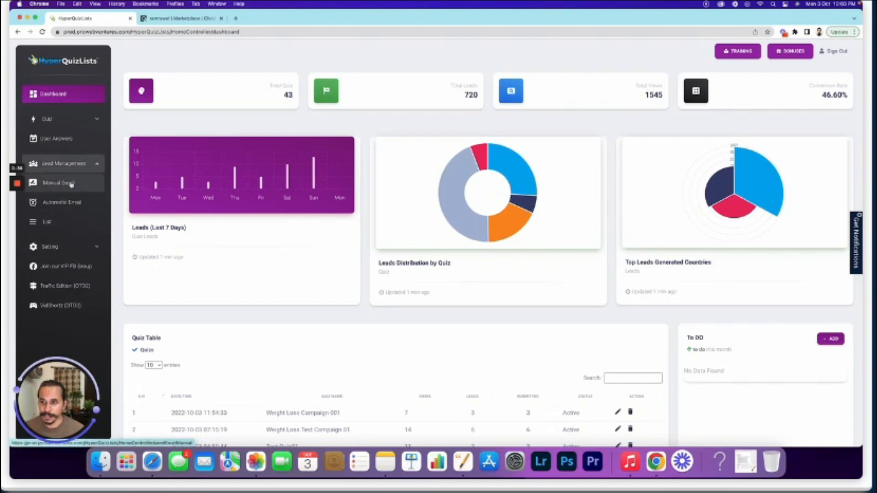
left_click(98, 169)
left_click(87, 188)
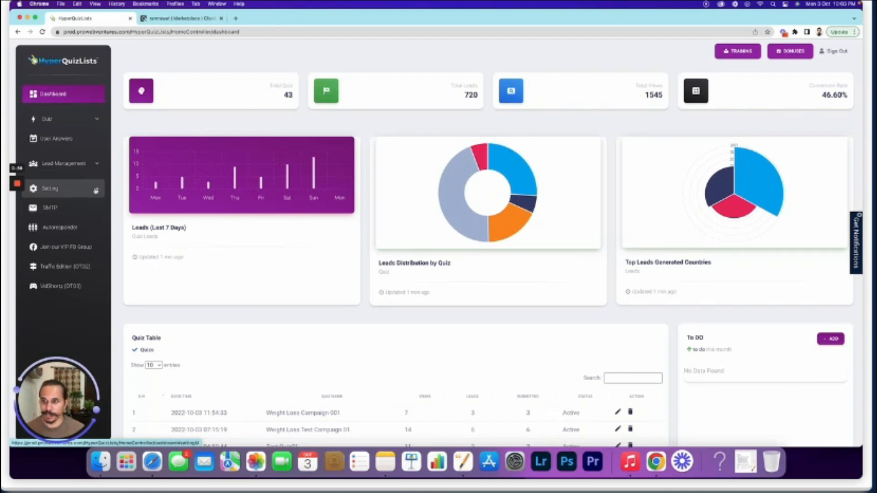
left_click(64, 163)
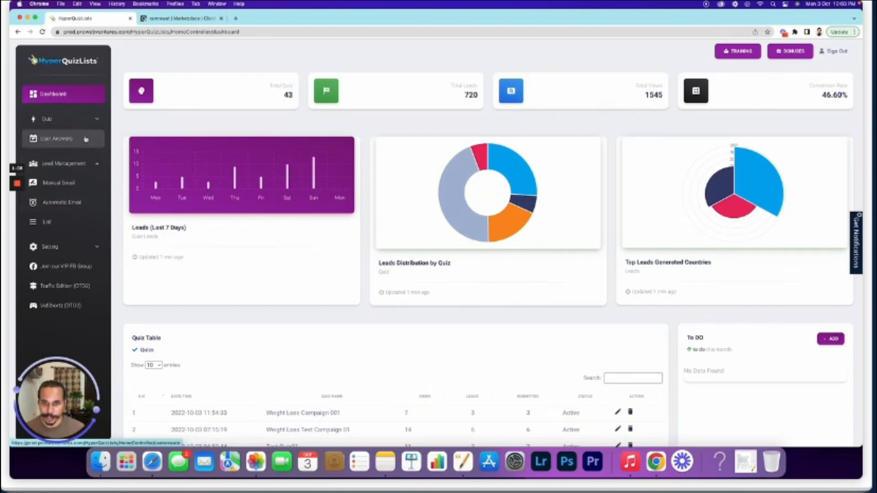
left_click(68, 164)
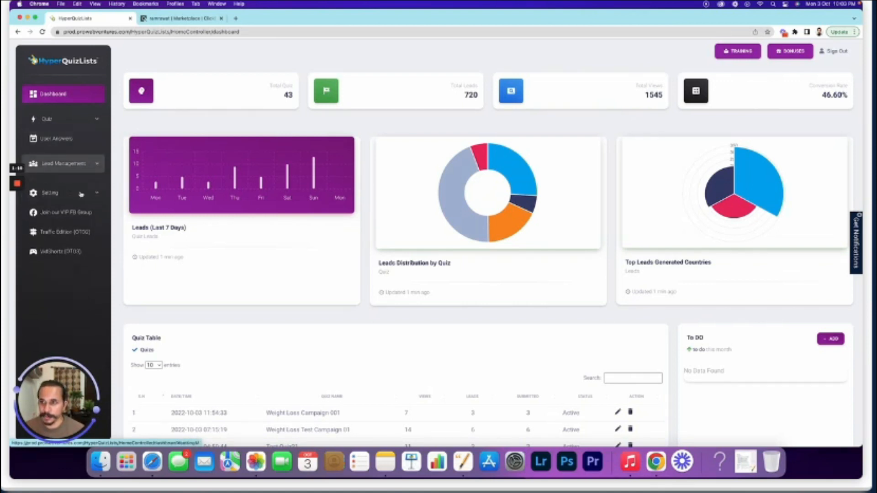
left_click(70, 120)
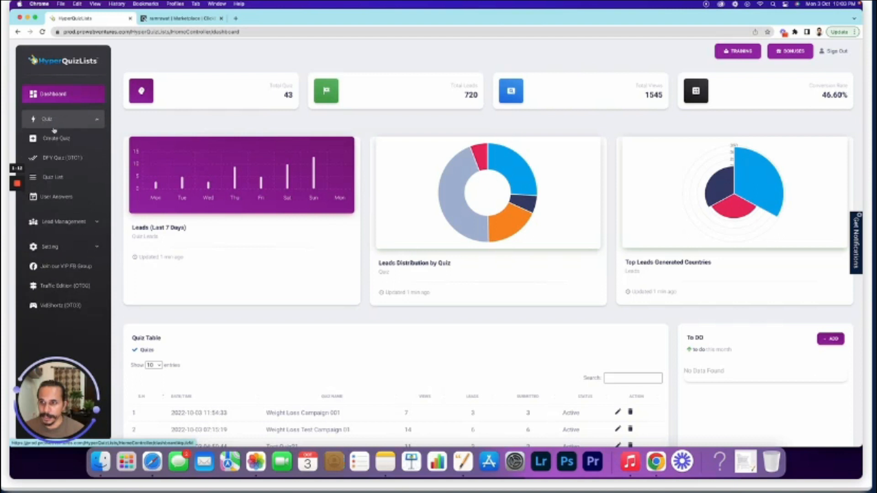
Create a new Custom Quiz named 'Diet Plan 01' and continue to the builder
left_click(55, 142)
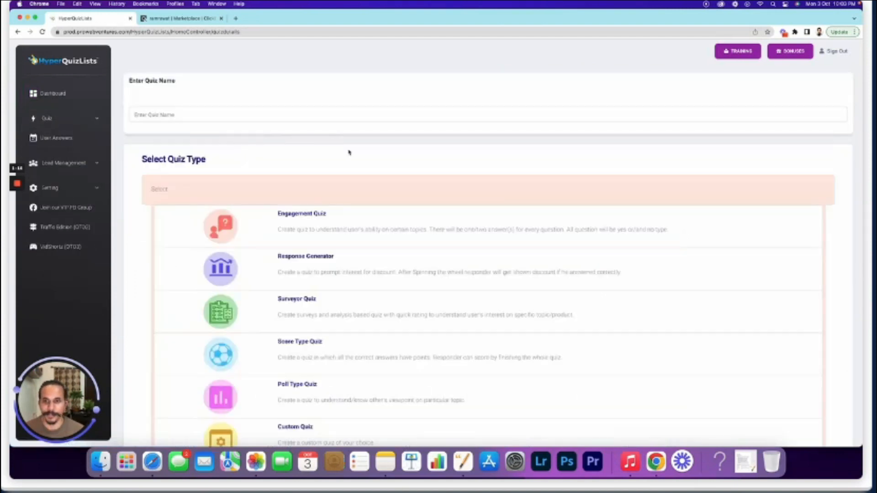
scroll(362, 163, "down", 1)
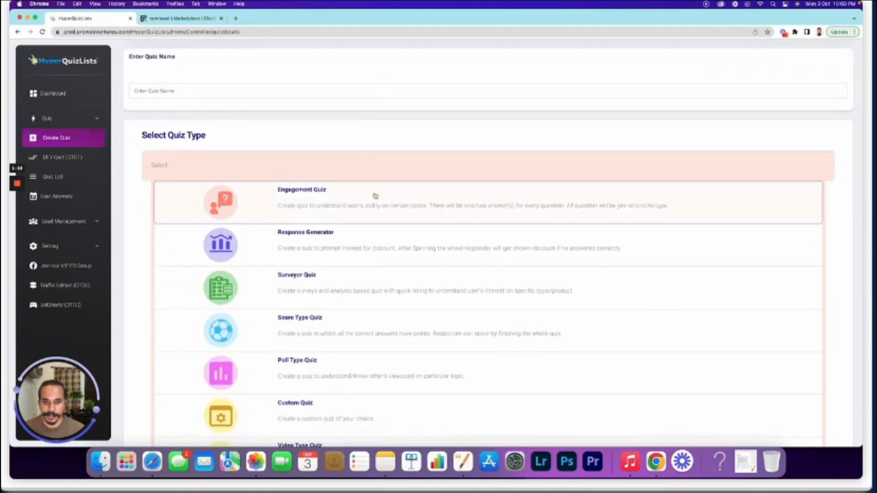
scroll(375, 186, "down", 2)
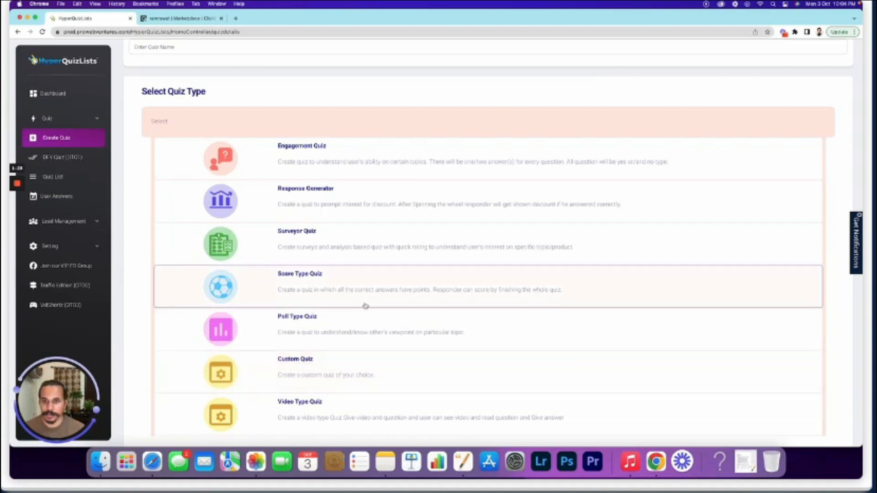
scroll(364, 303, "up", 3)
scroll(358, 248, "down", 5)
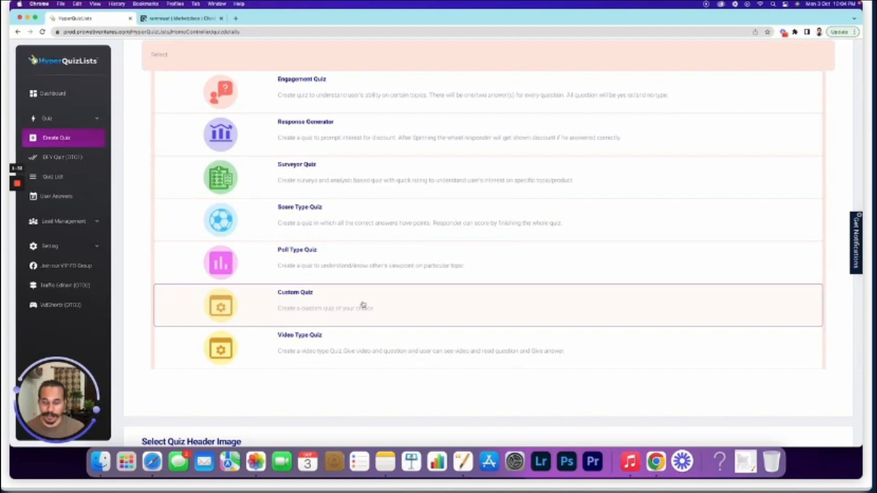
scroll(363, 304, "up", 5)
left_click(194, 111)
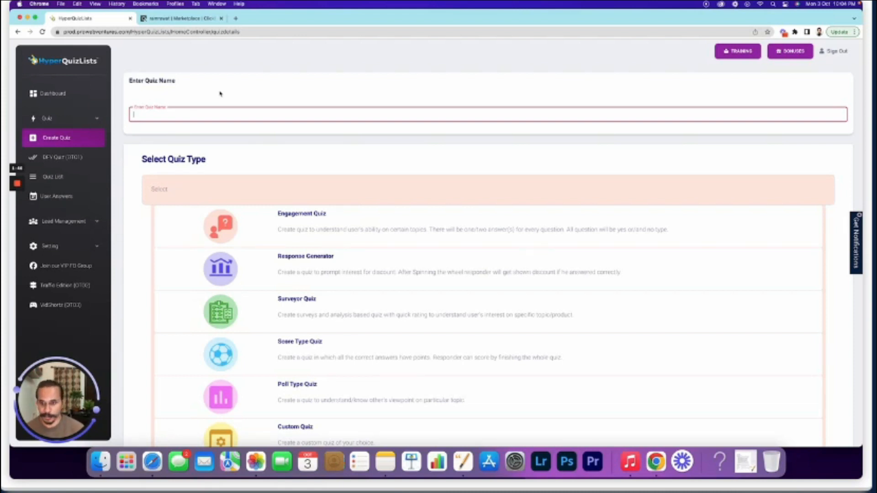
type("Di")
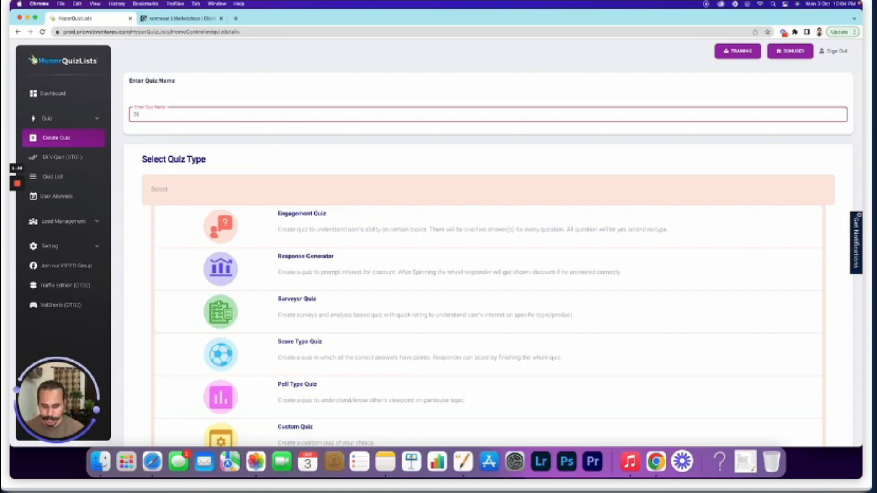
type("et Plan")
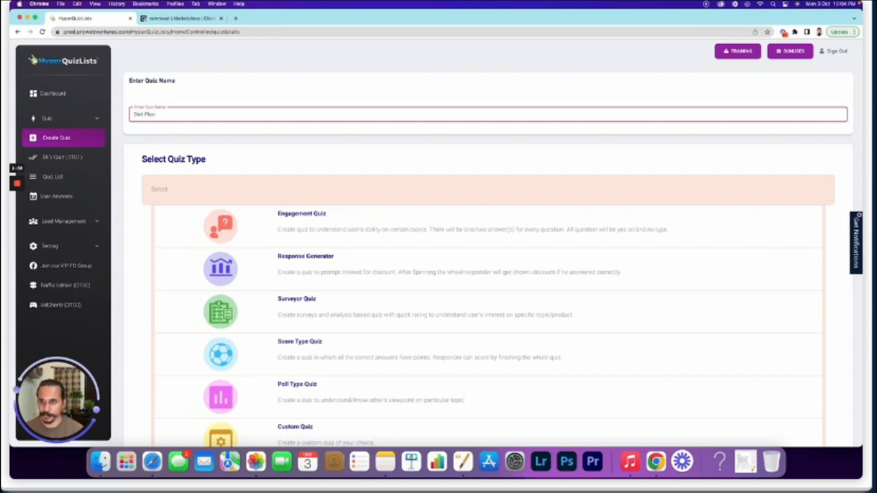
type(" 01")
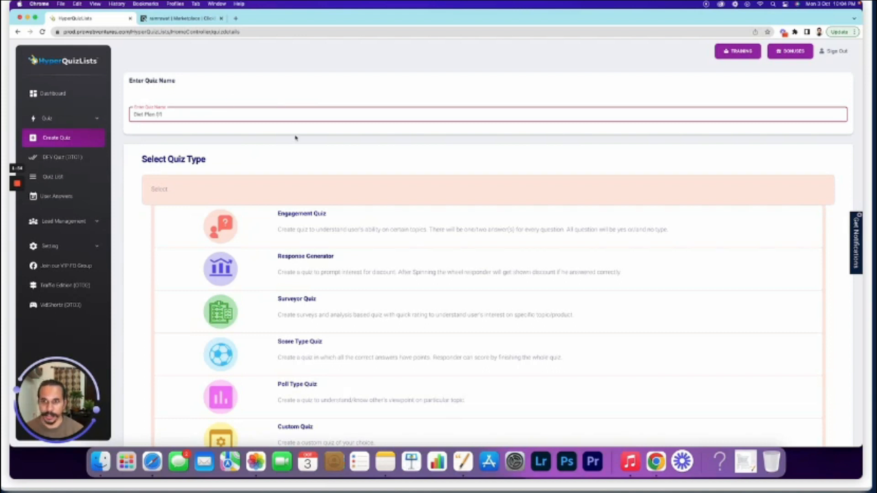
scroll(295, 137, "down", 5)
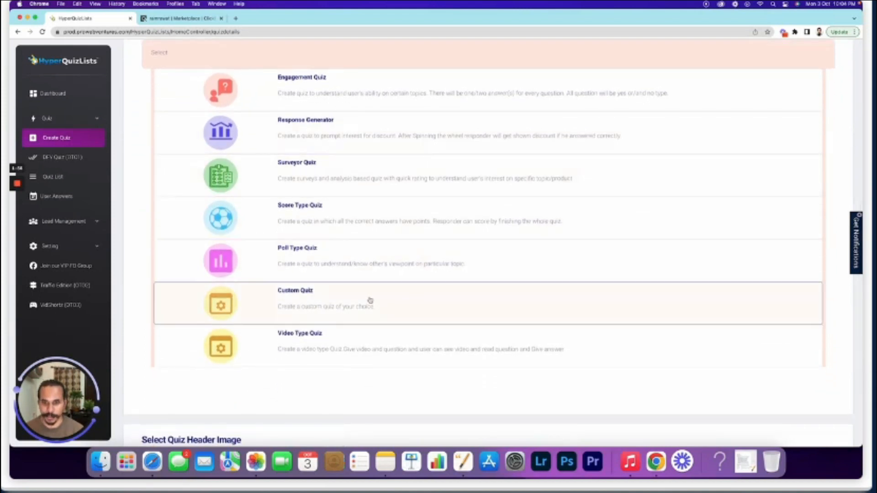
scroll(370, 300, "down", 4)
left_click(826, 399)
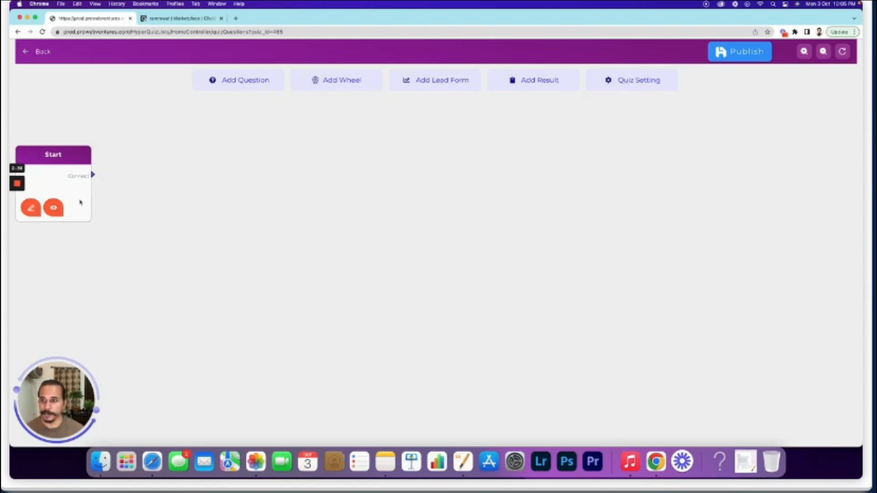
Open the Start node's settings in the Diet Plan 01 builder
left_click(31, 209)
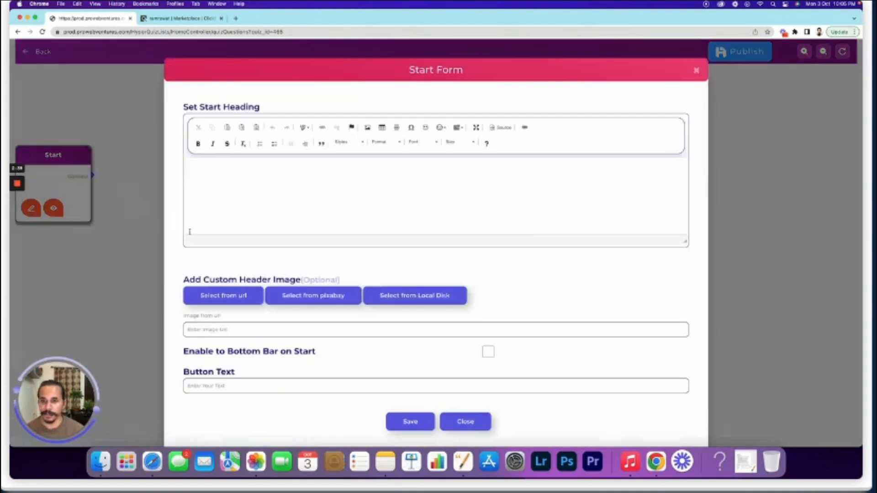
Set the start heading 'Are you interested in losing weight by diet plan?' as Heading 1, then open a new tab
left_click(231, 179)
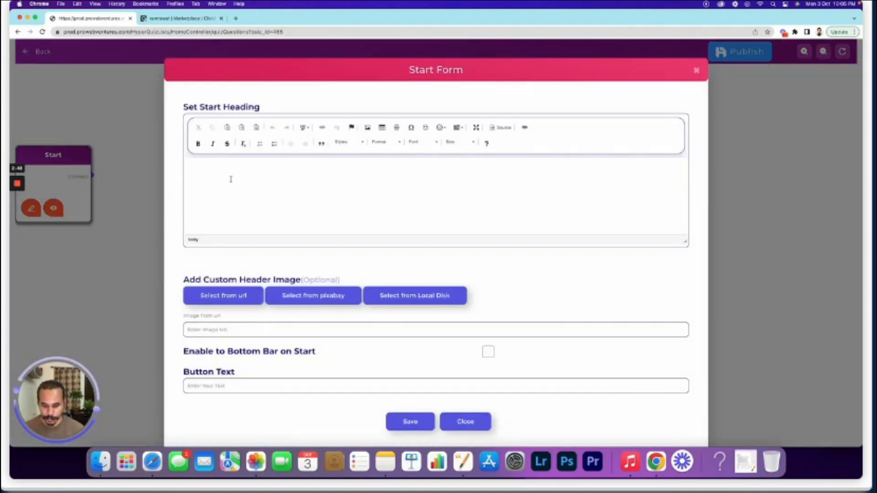
type("Are you re")
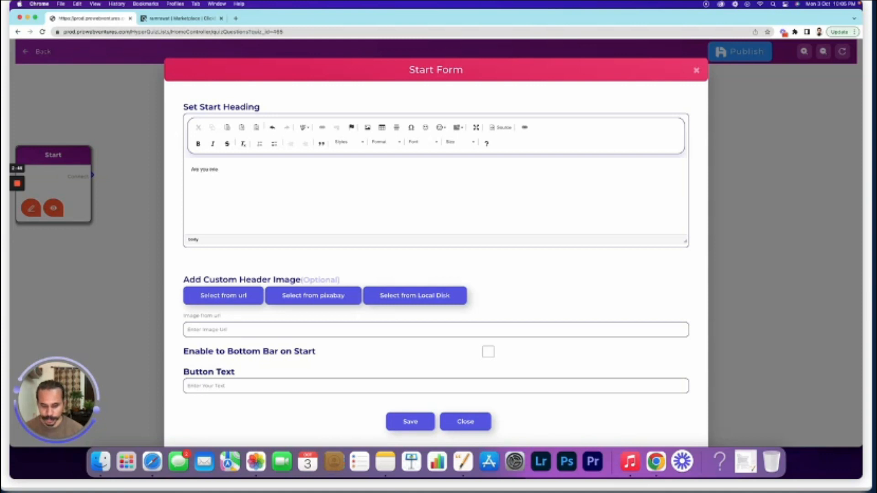
type("terested in losing weight by dai")
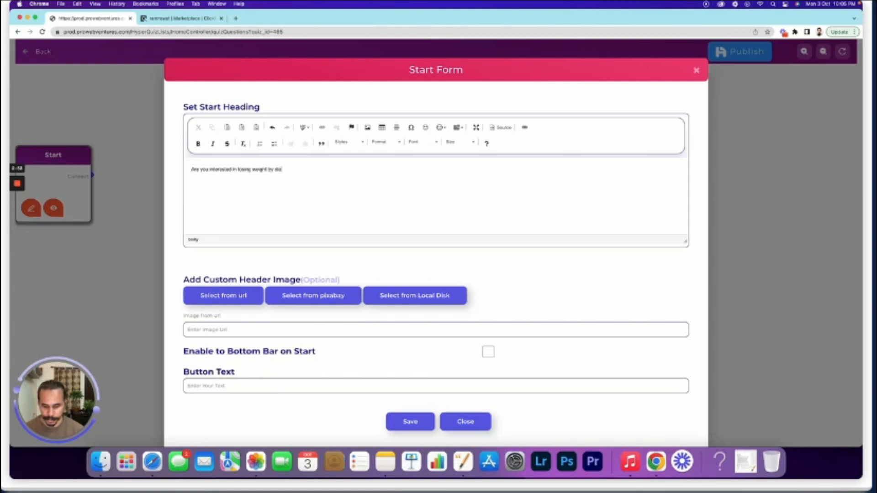
key("BackSpace")
key("BackSpace")
type("iet plan?")
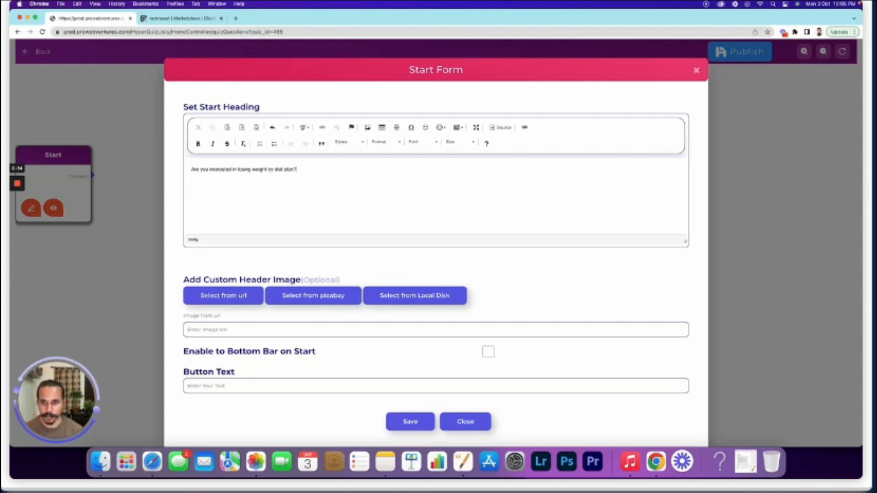
left_click(383, 142)
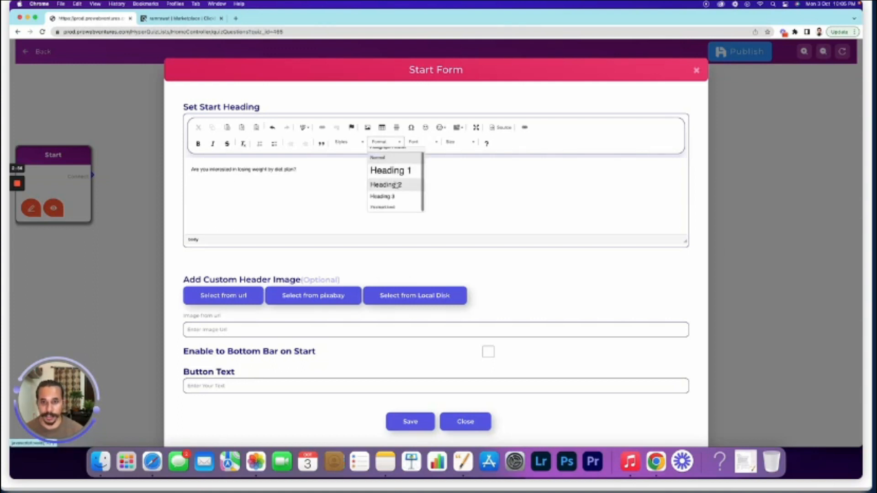
left_click(398, 171)
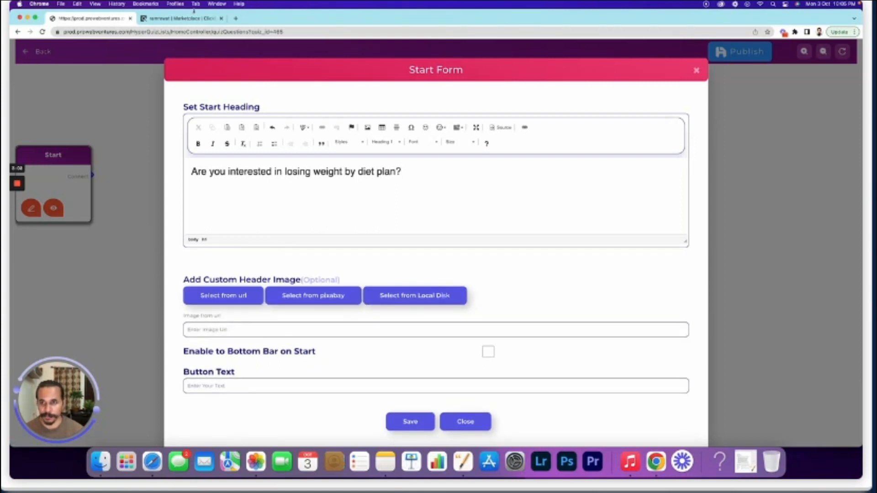
left_click(235, 18)
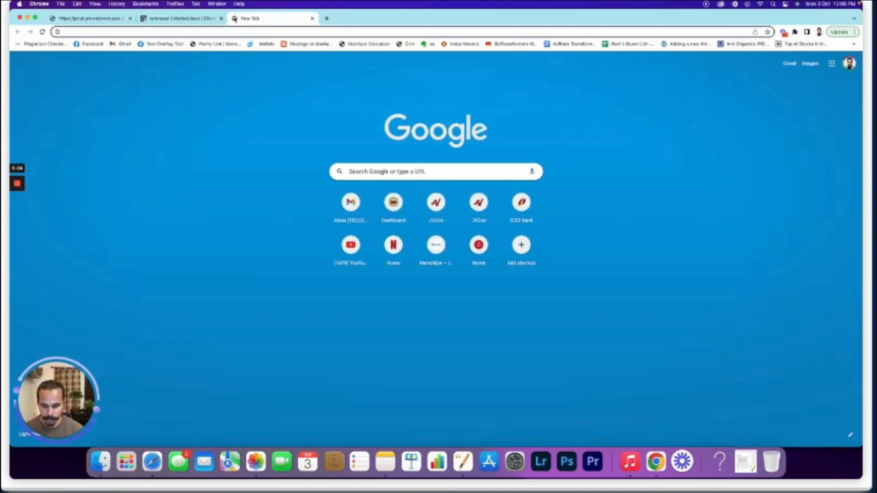
Search Google Images for 'diet plan weight loss' and copy the 7 Day GM Diet Plan image address
type("diet plan weight loss")
key("Return")
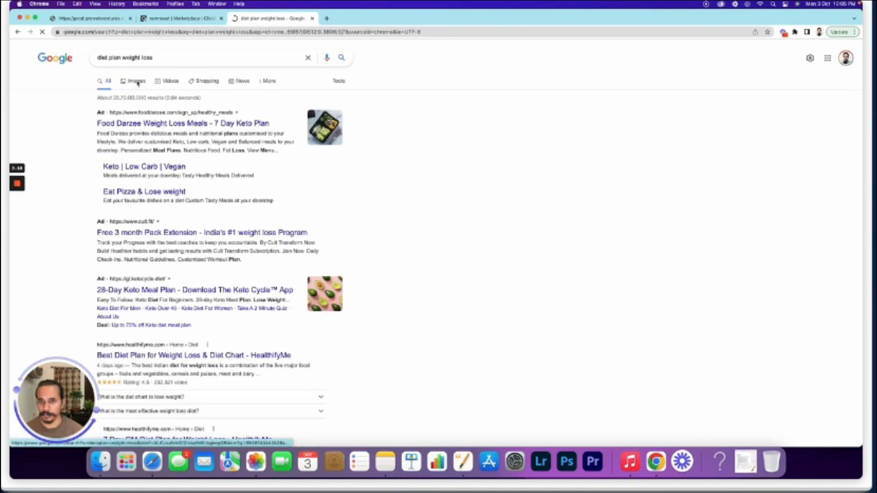
left_click(135, 82)
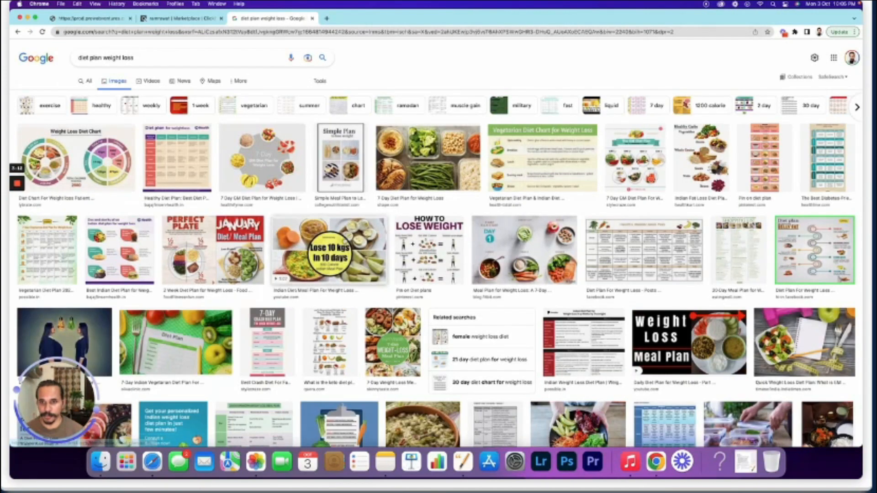
left_click(281, 152)
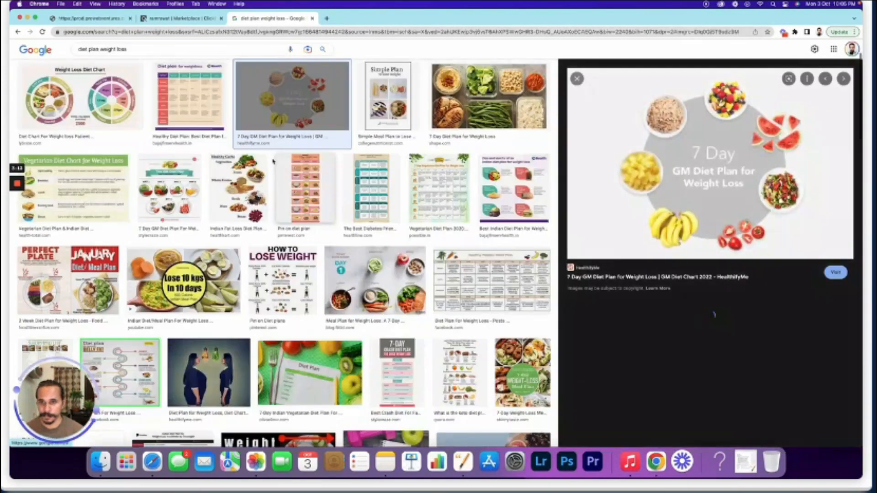
right_click(721, 162)
left_click(758, 251)
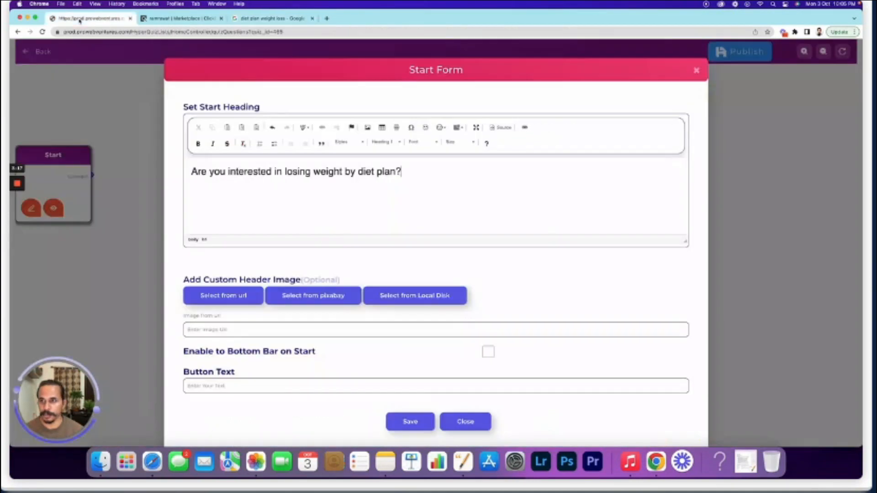
left_click(75, 18)
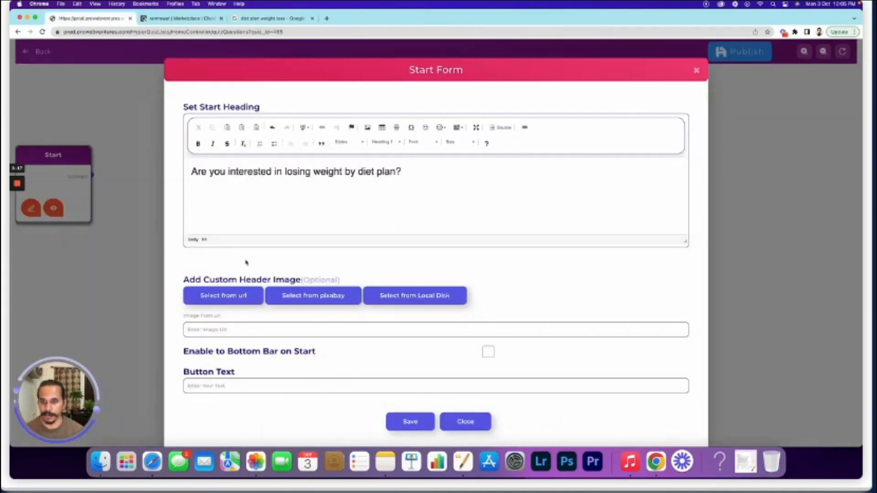
Paste the GM diet plan image as header, set button text 'Yes, I'm interested', and save
left_click(236, 332)
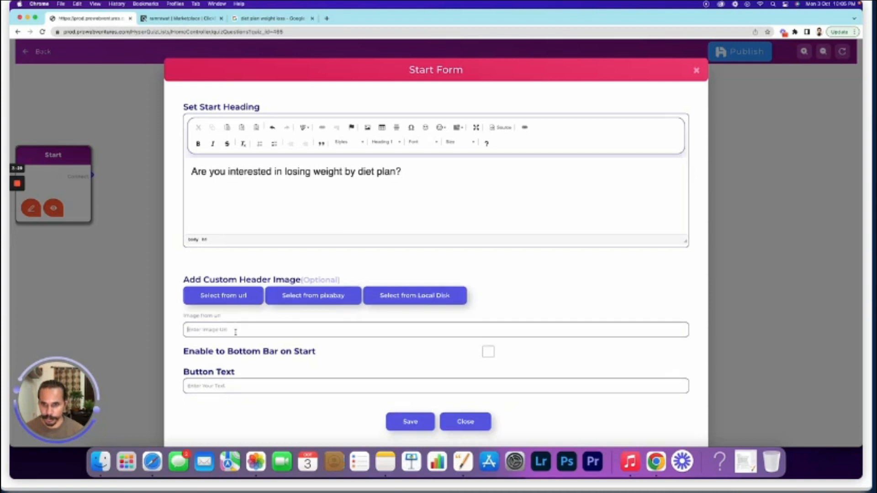
key("super+v")
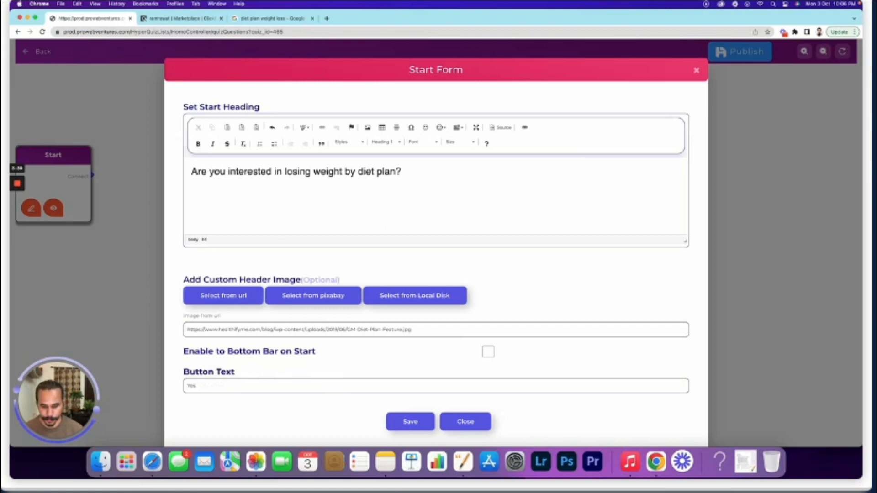
type("'m")
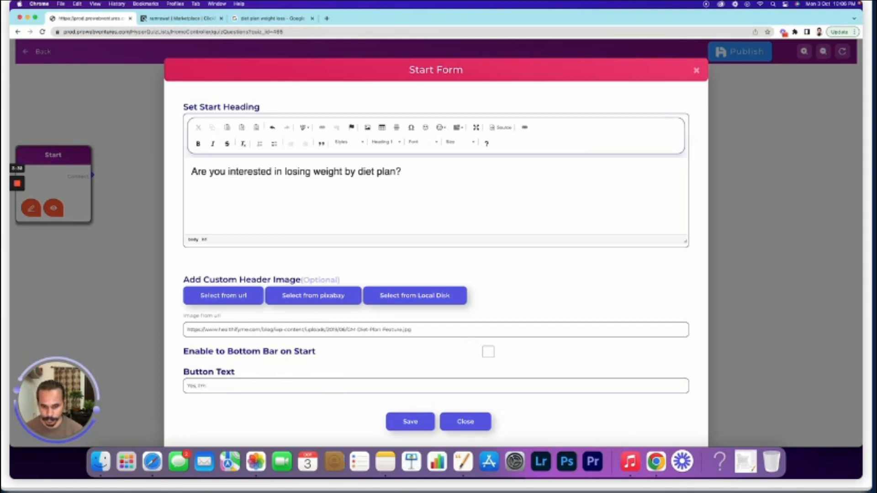
type(" interested")
left_click(410, 422)
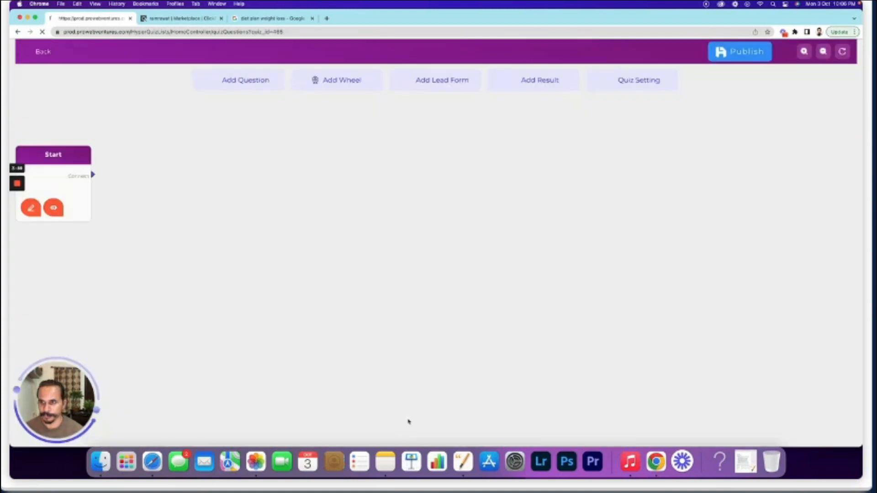
Preview the saved start screen and close the preview
left_click(57, 211)
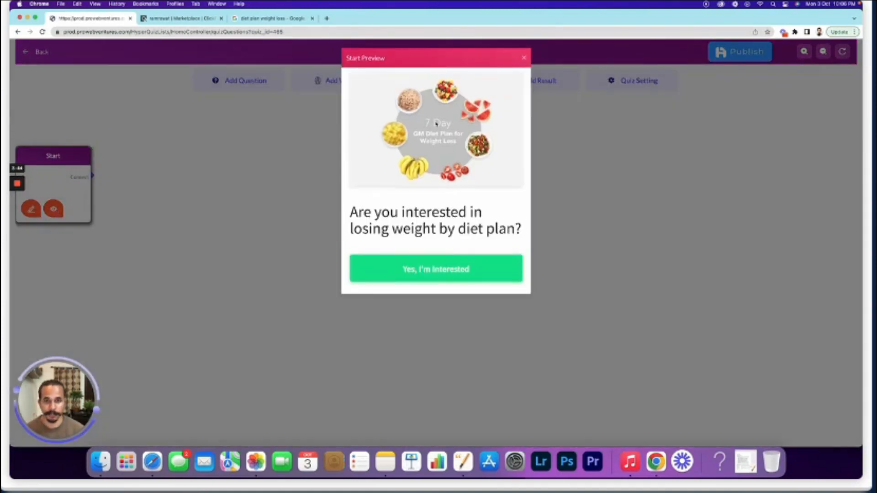
scroll(439, 183, "down", 2)
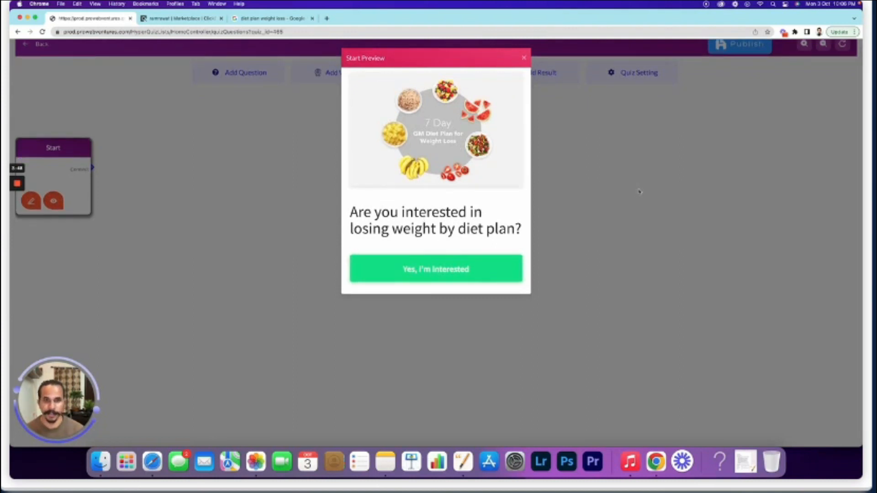
left_click(524, 59)
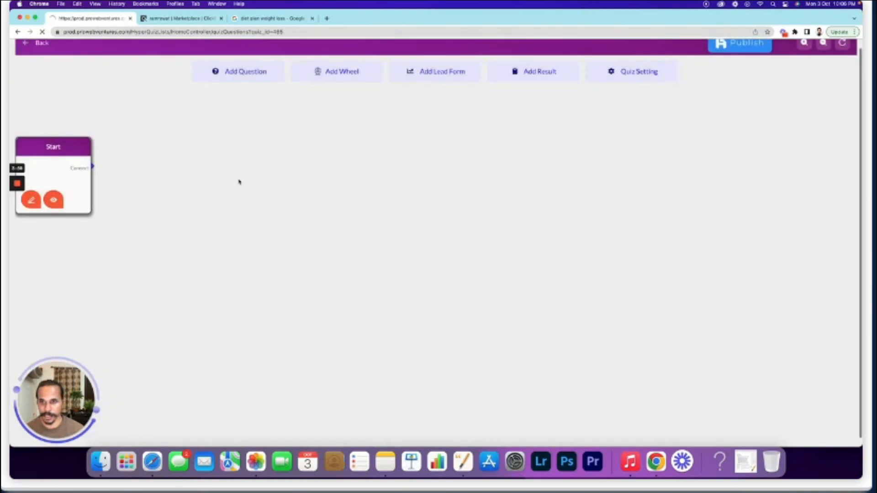
Add a question beside Start reading 'What is your weight?' in Heading 2 with check-box answers
left_click(238, 77)
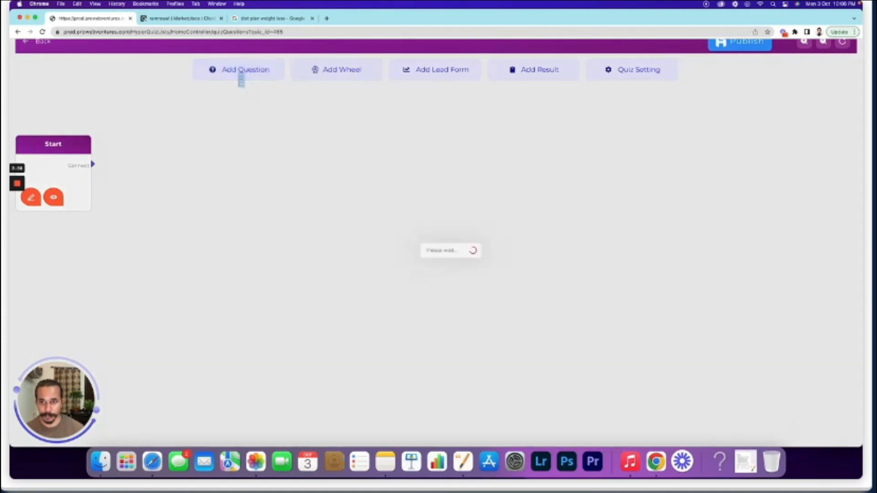
left_click_drag(304, 245, 168, 144)
left_click(149, 199)
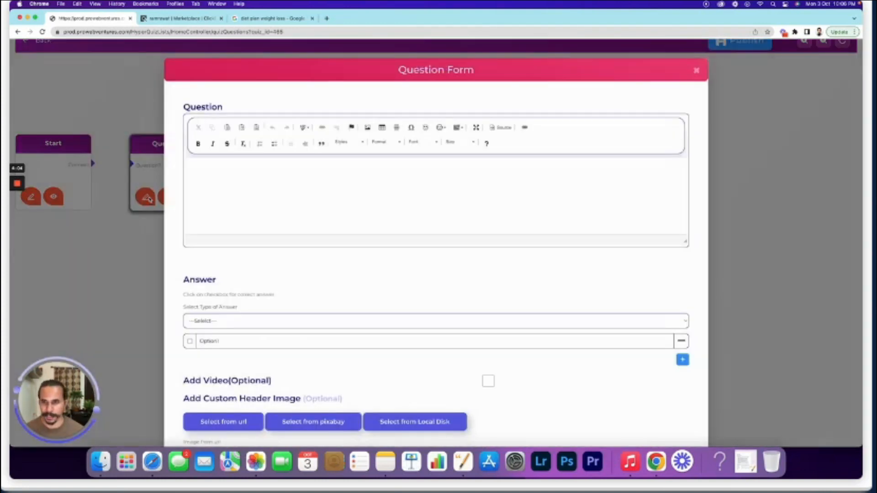
left_click(229, 185)
type("What is you")
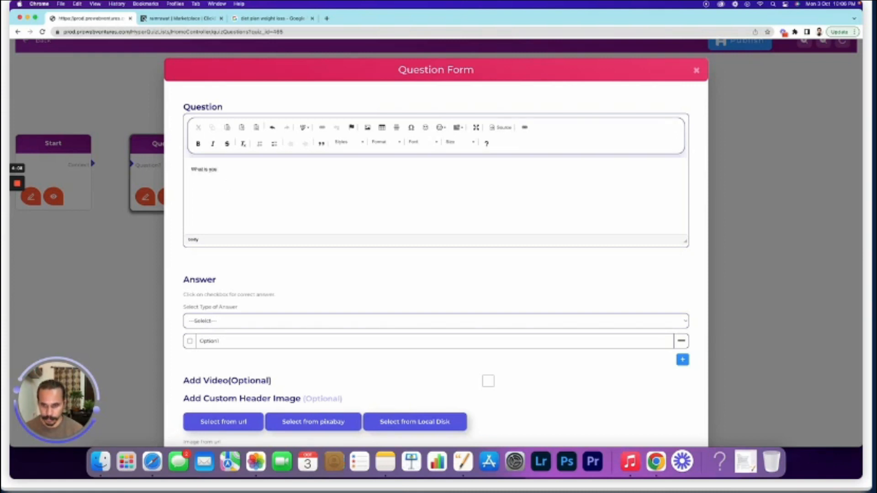
type("r weight?")
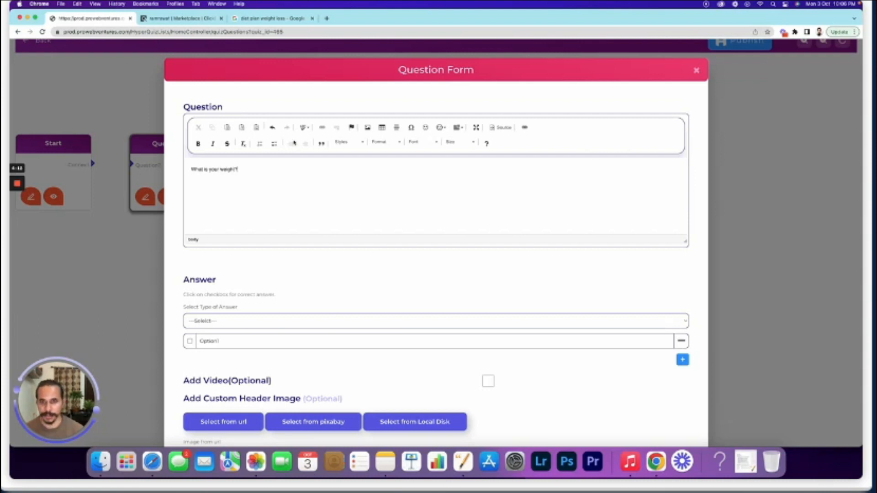
left_click(381, 142)
left_click(381, 182)
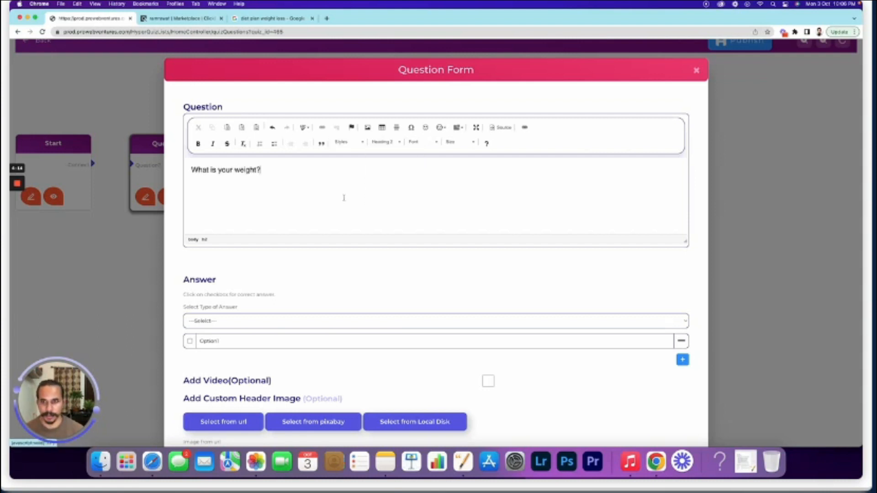
left_click(204, 323)
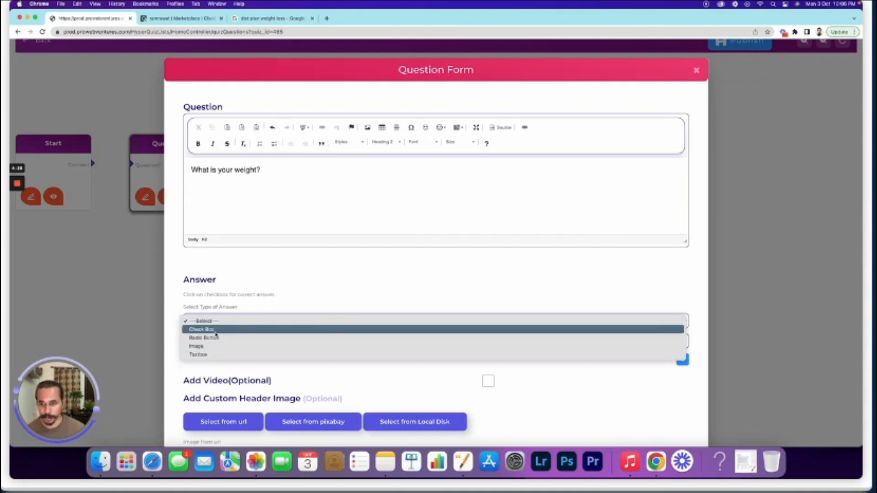
left_click(216, 332)
Enter the four answer options 50-60, 61-70, 71-80 and Above 80
left_click_drag(225, 340, 198, 337)
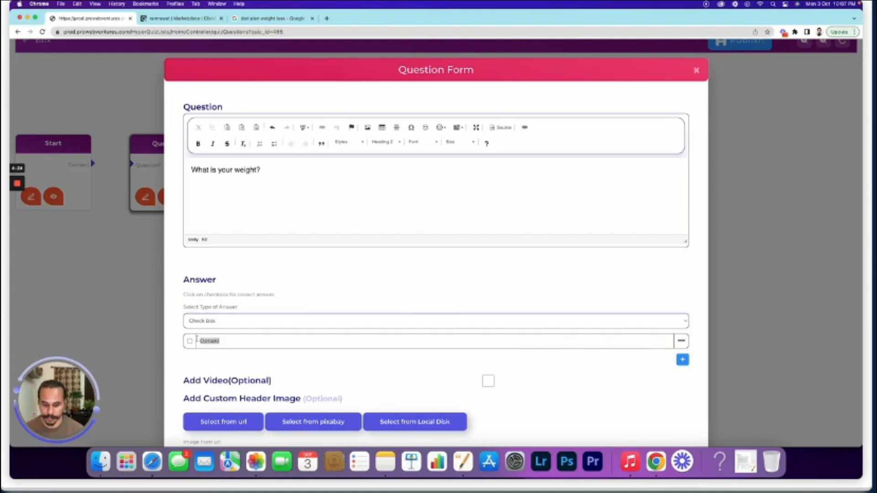
type("50-60")
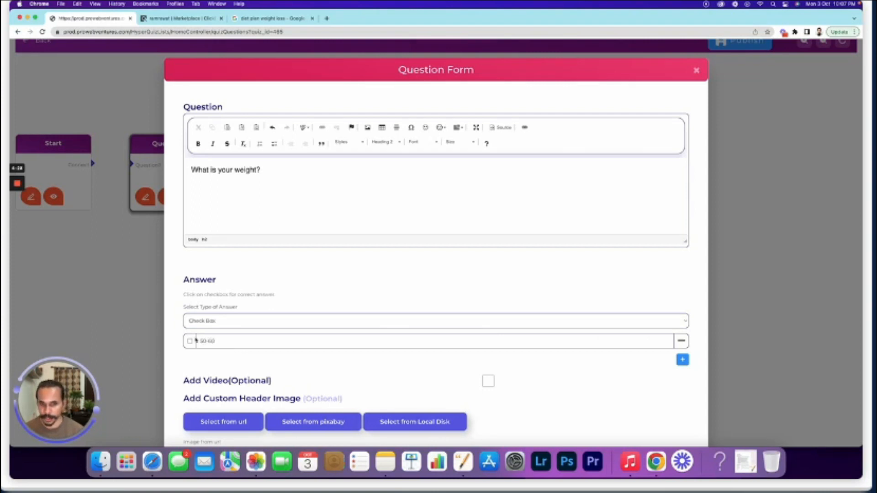
left_click(682, 359)
double_click(211, 357)
type("40")
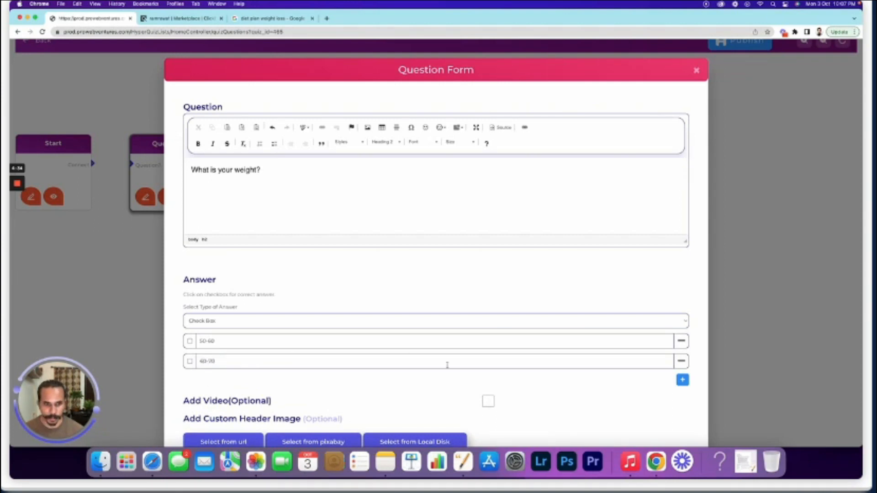
key("BackSpace")
type("1")
left_click(682, 380)
left_click_drag(223, 381, 198, 383)
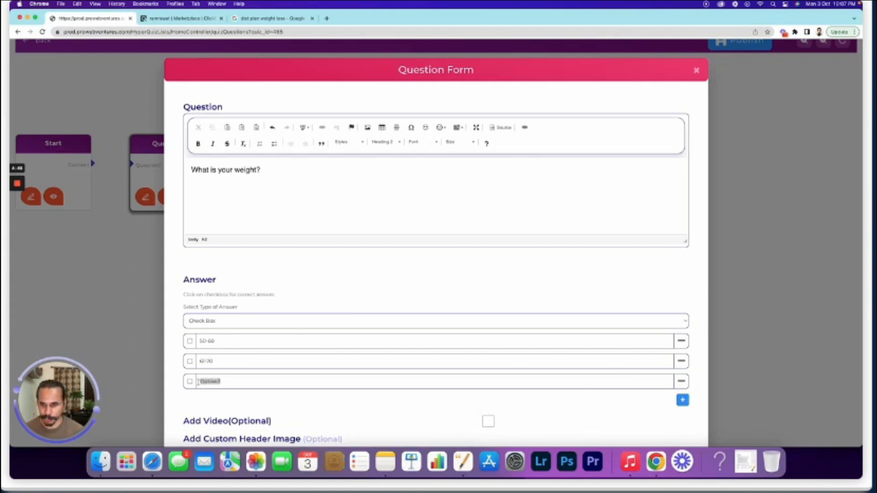
type("70")
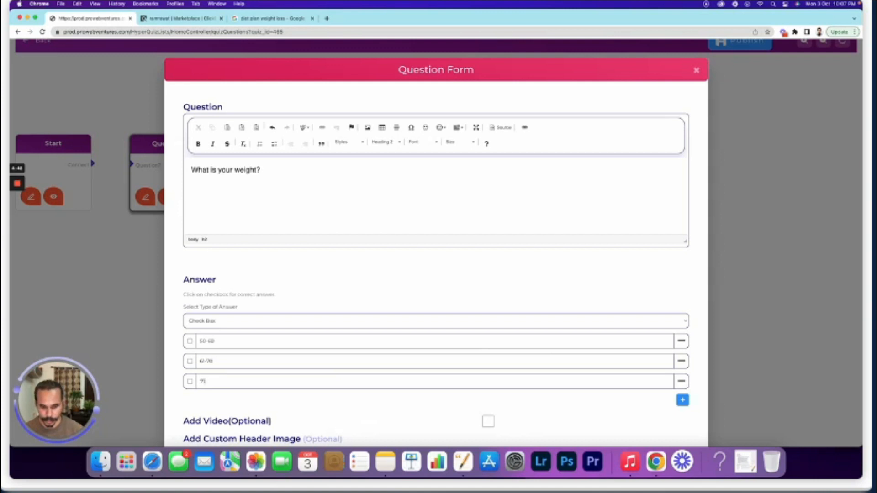
type("-80")
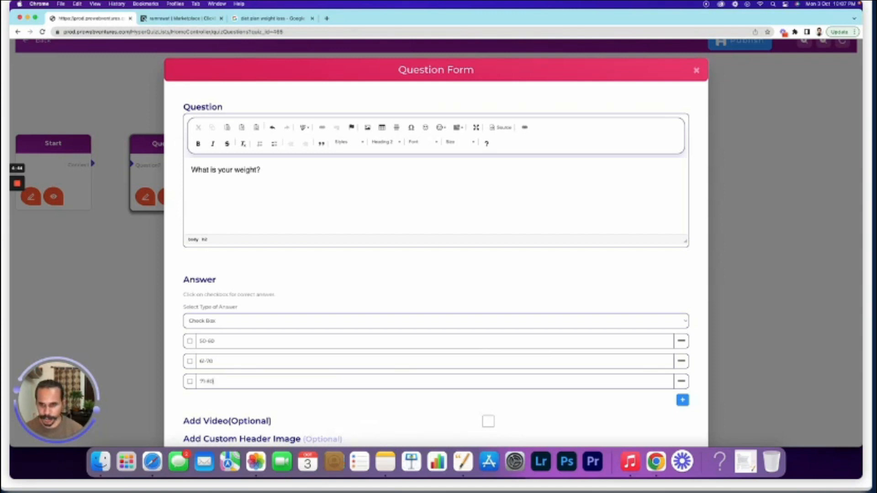
left_click(682, 400)
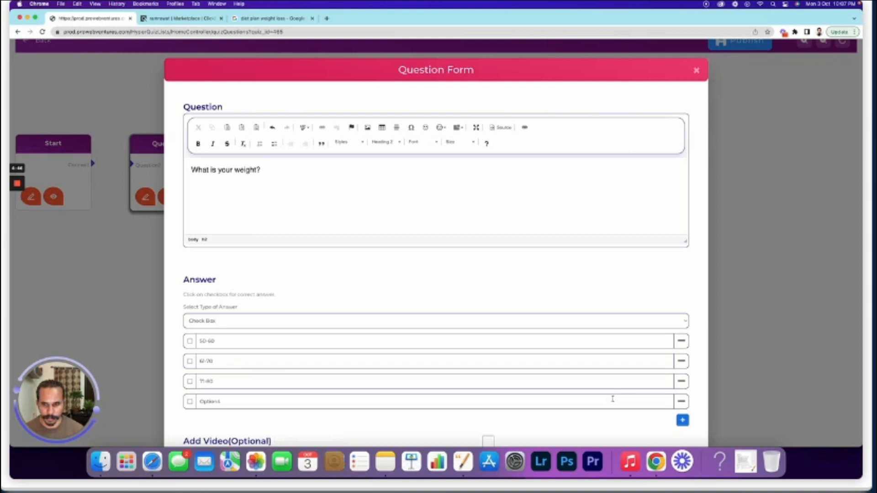
left_click_drag(223, 400, 200, 399)
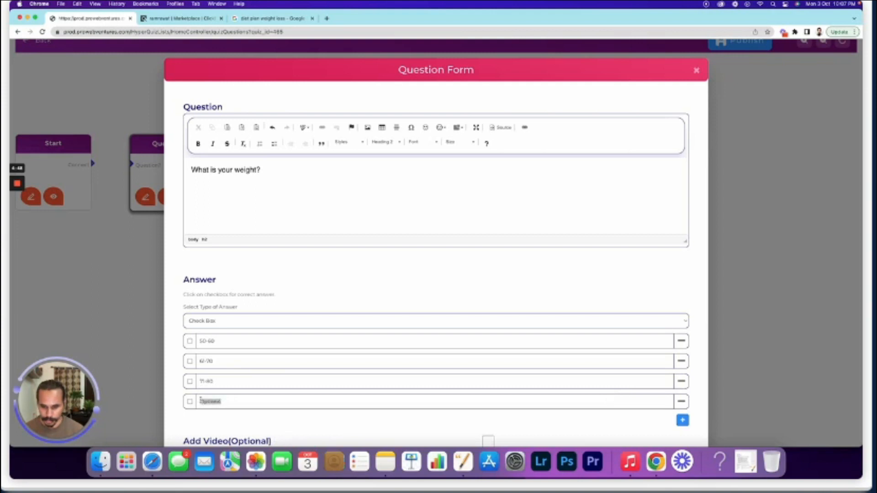
type("Abov")
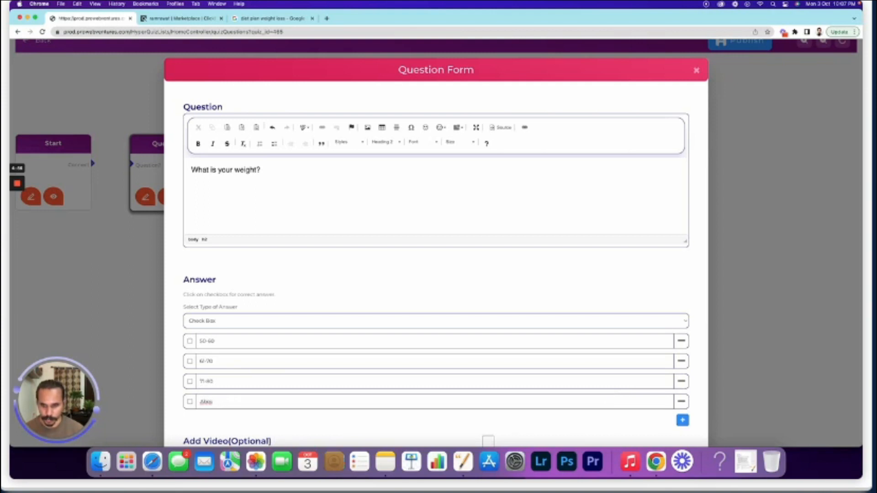
type(" ve 80")
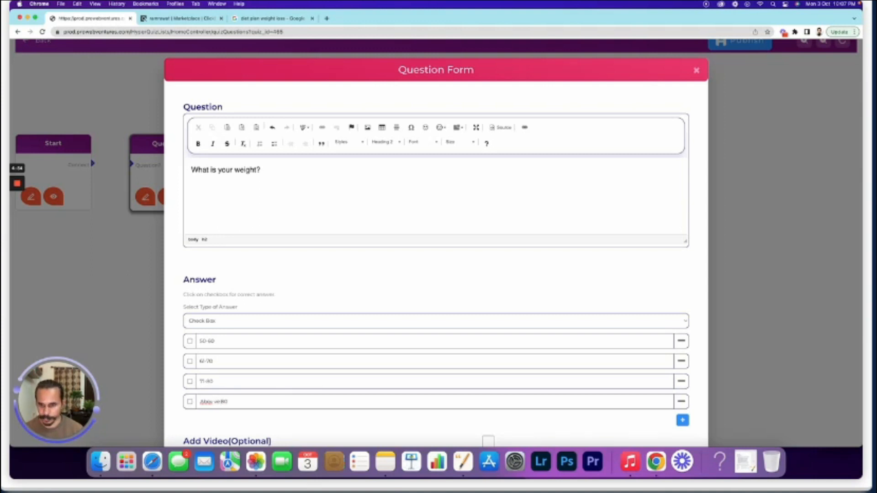
key("BackSpace")
key("BackSpace")
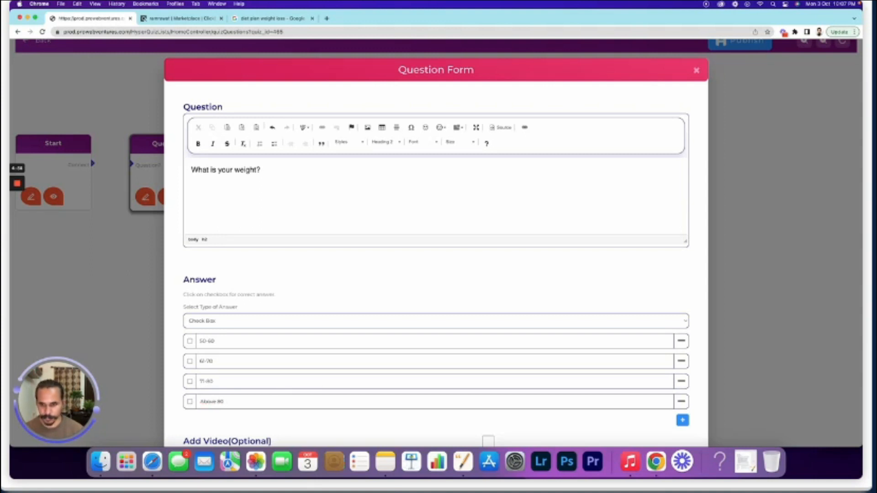
Append '(in Kgs)' to the question, mark all four answers valid, and save
left_click(295, 168)
type("(")
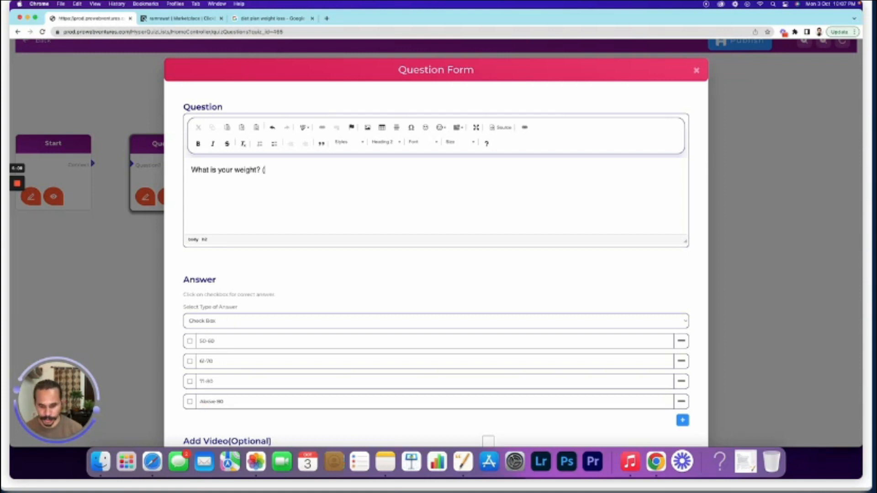
type("in Kgs)")
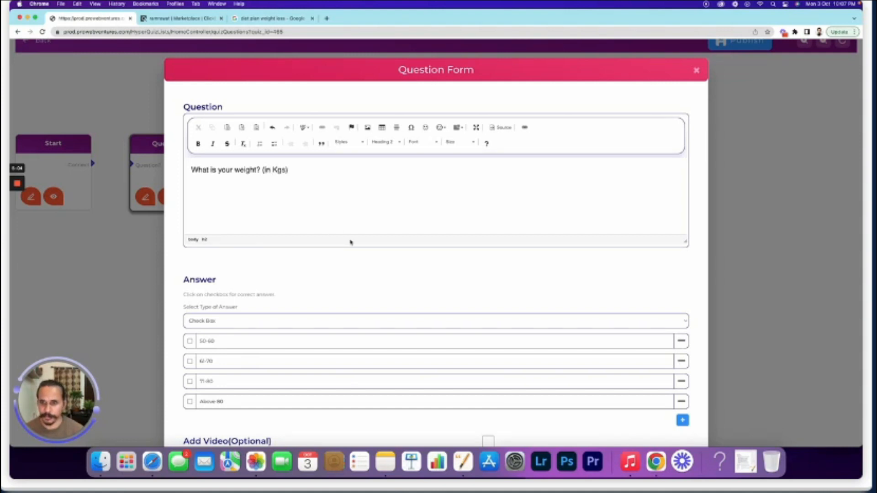
scroll(351, 242, "down", 5)
left_click(190, 228)
left_click(190, 248)
left_click(190, 269)
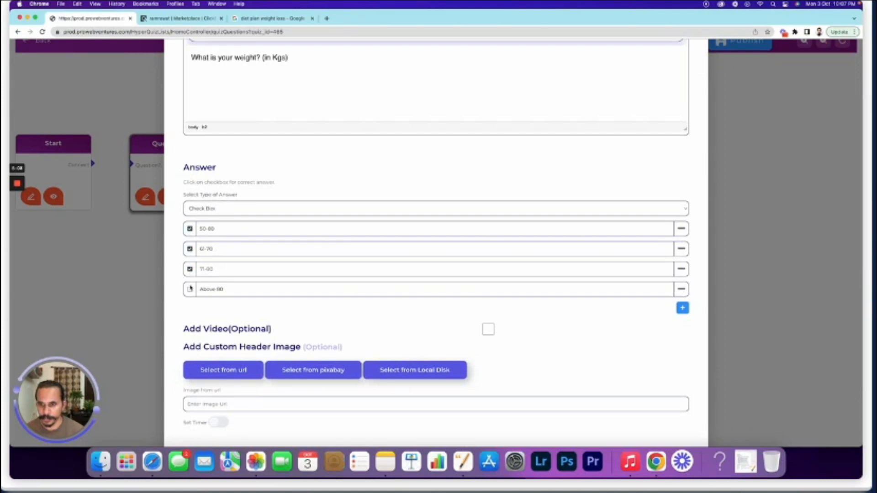
left_click(190, 290)
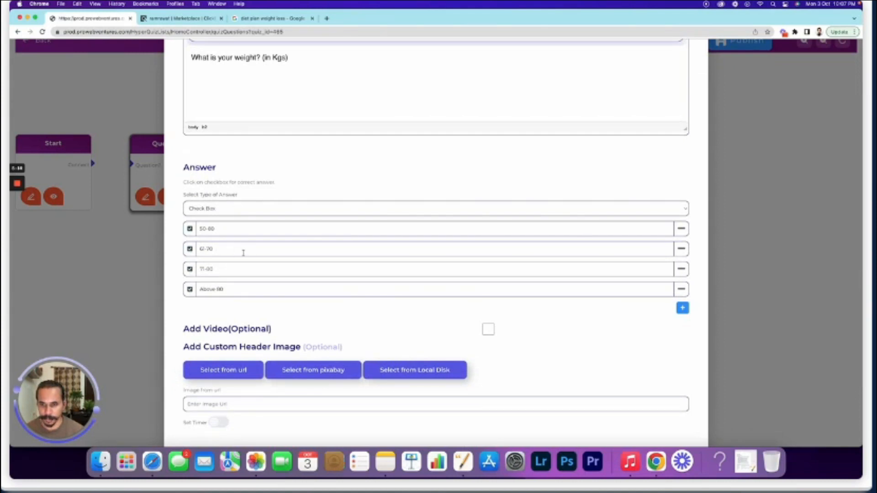
scroll(293, 255, "down", 1)
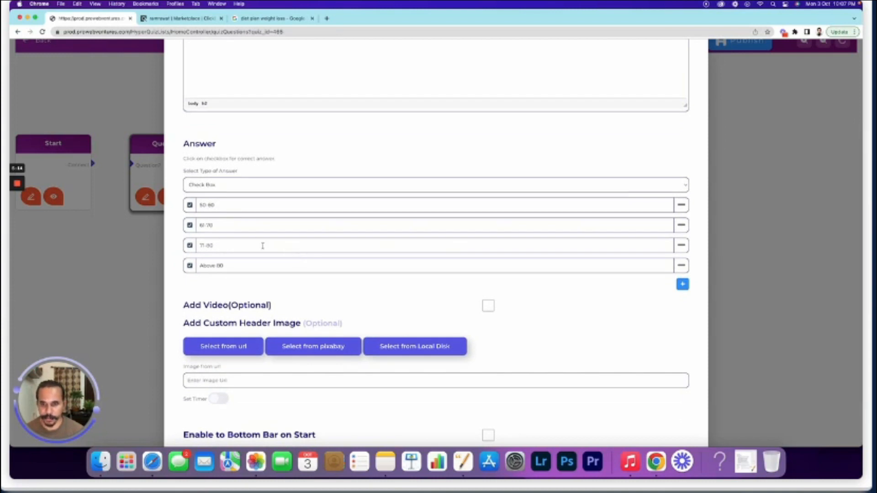
scroll(368, 309, "down", 3)
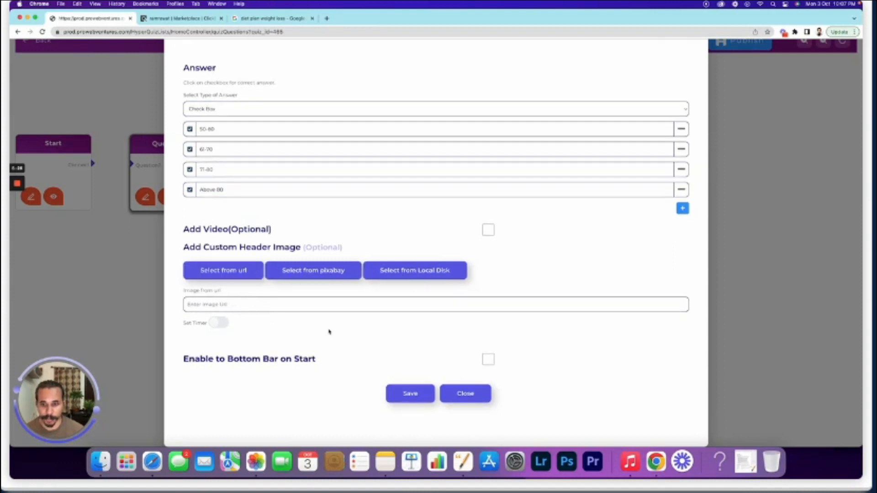
left_click(416, 397)
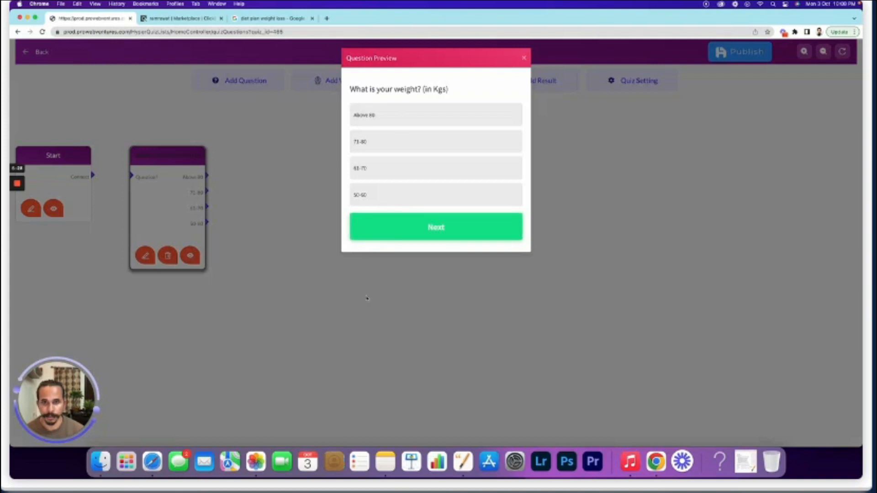
left_click(523, 58)
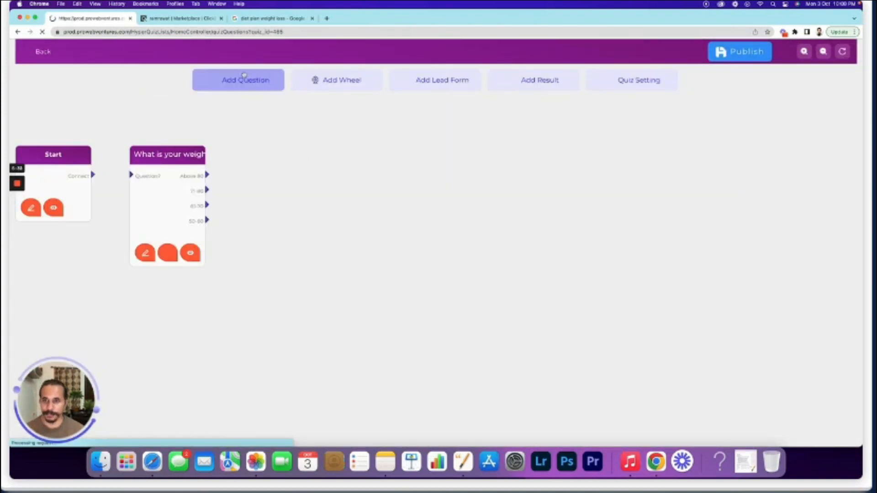
Add a Heading 2 question 'What is your height? (in cm)' with a Textbox answer beside the weight question
left_click(245, 85)
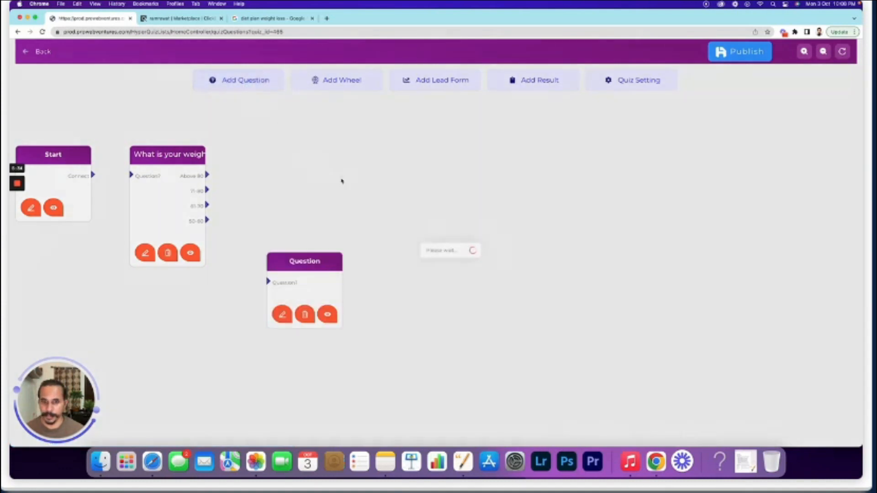
left_click_drag(316, 258, 300, 152)
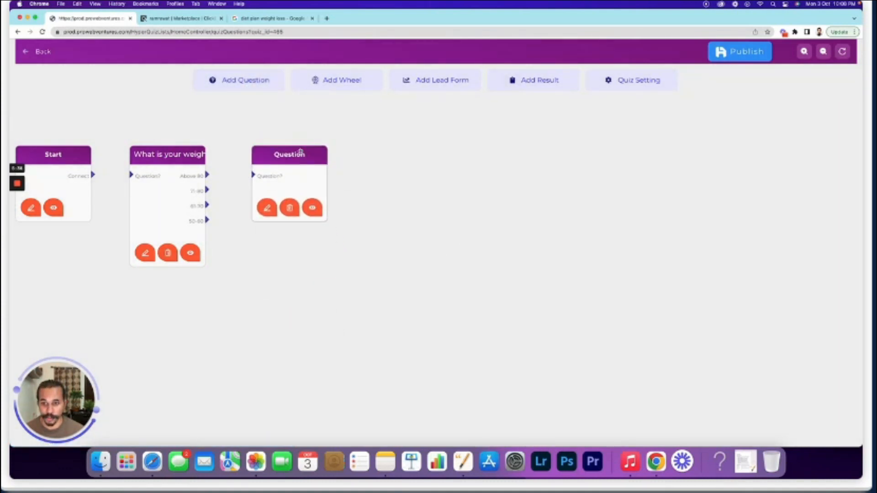
left_click(267, 208)
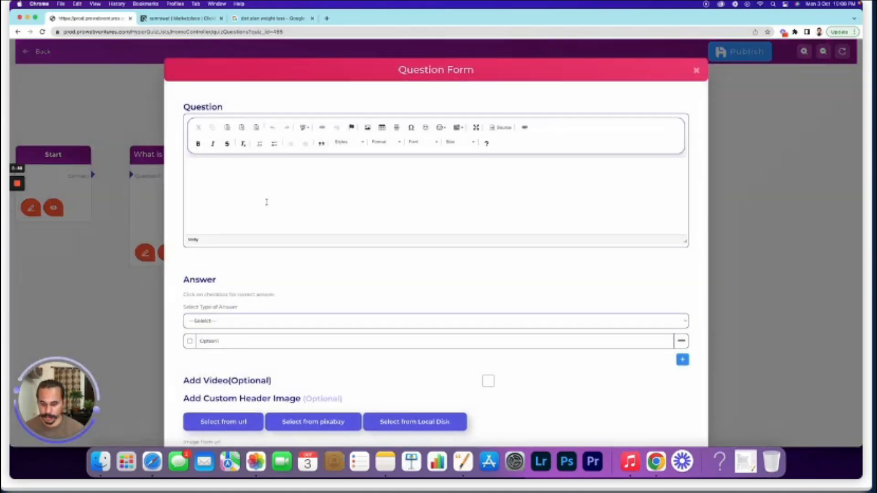
type("w")
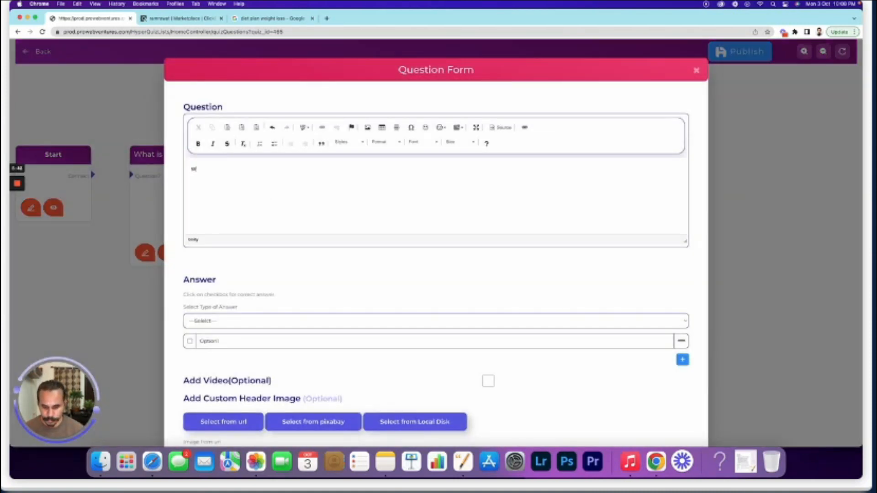
type("hat is your")
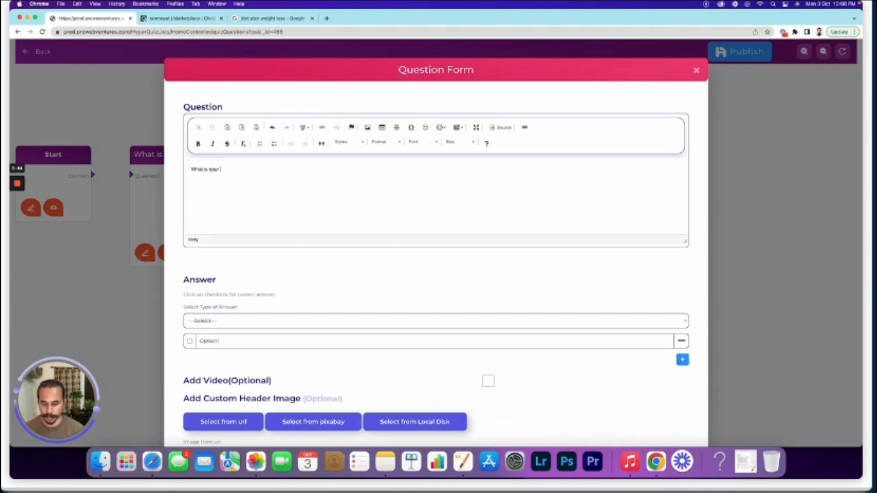
type(" height")
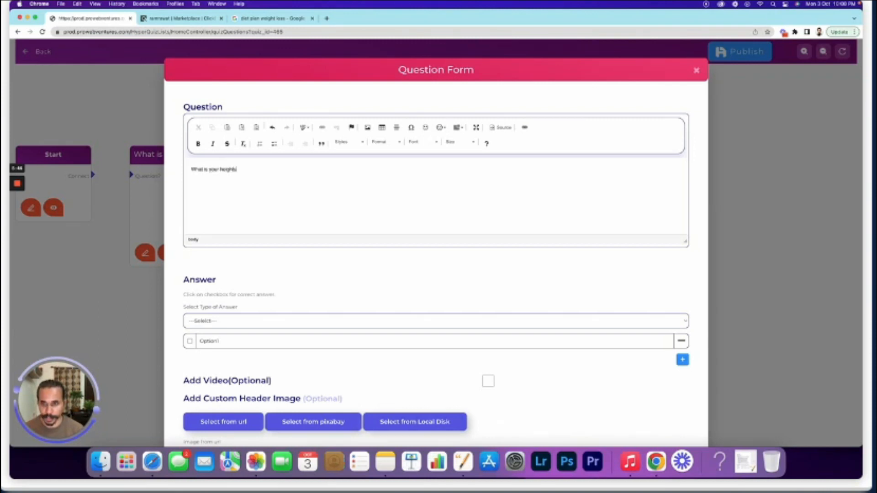
type("?")
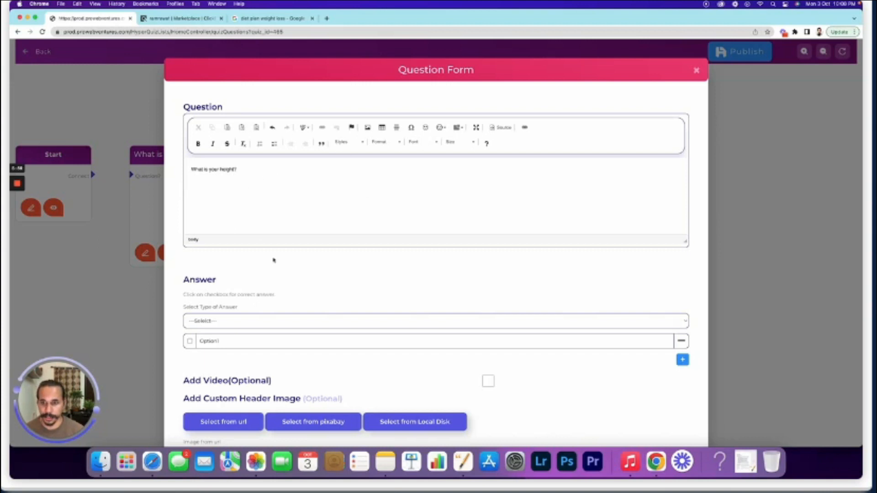
left_click(384, 142)
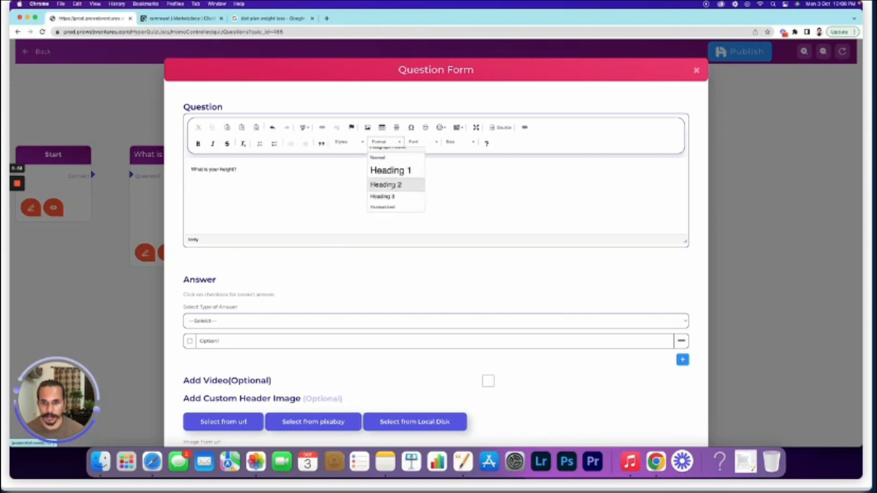
left_click(385, 184)
left_click(218, 324)
left_click(214, 355)
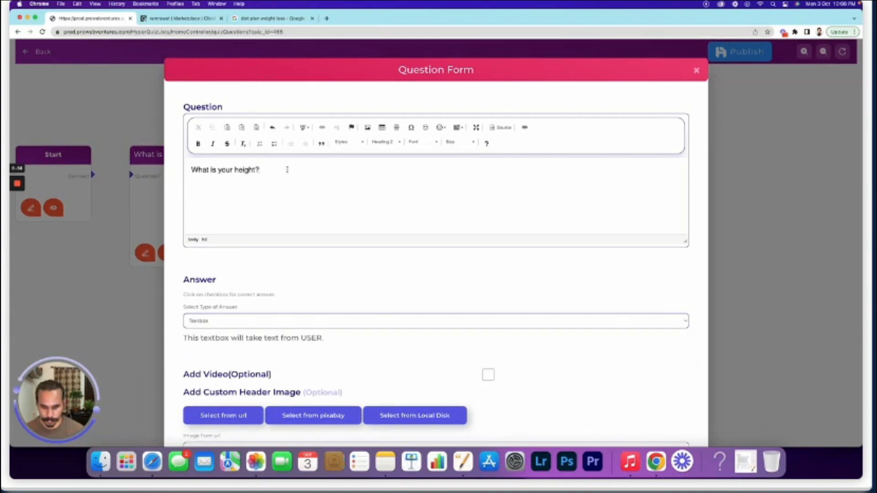
type("(in c")
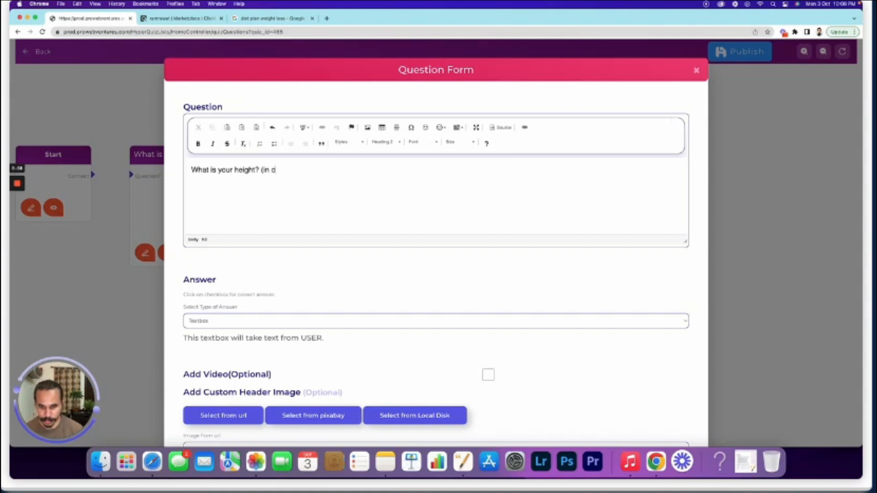
type("m)")
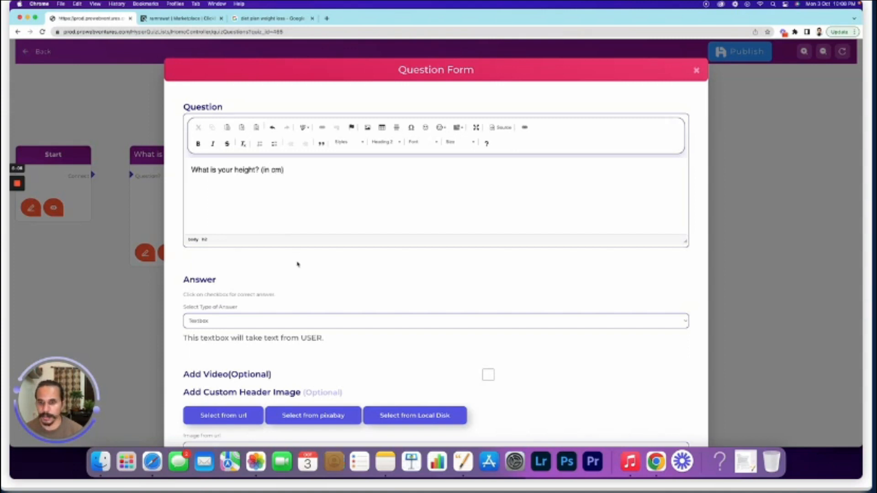
Save the height question and check its preview
scroll(298, 263, "down", 5)
left_click(400, 398)
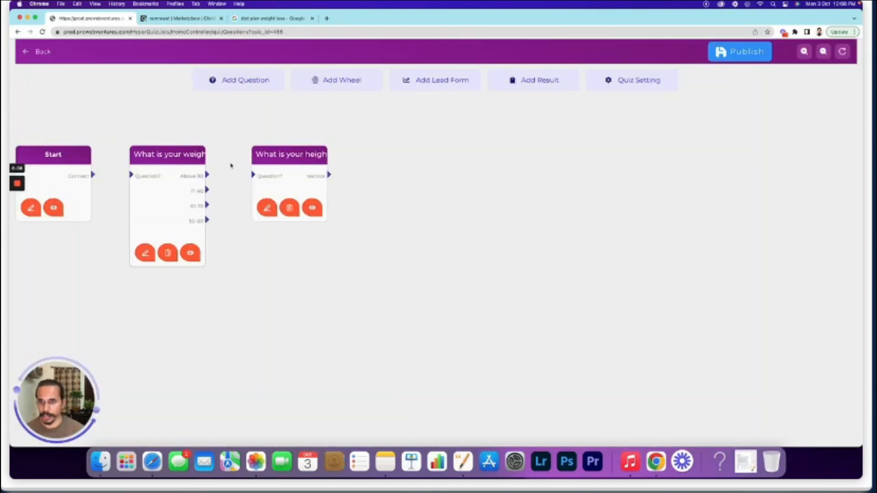
left_click(312, 209)
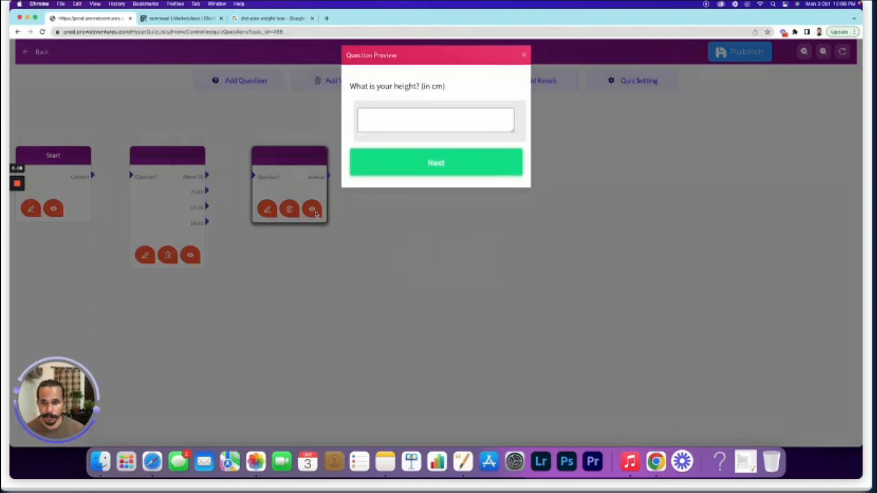
left_click(525, 59)
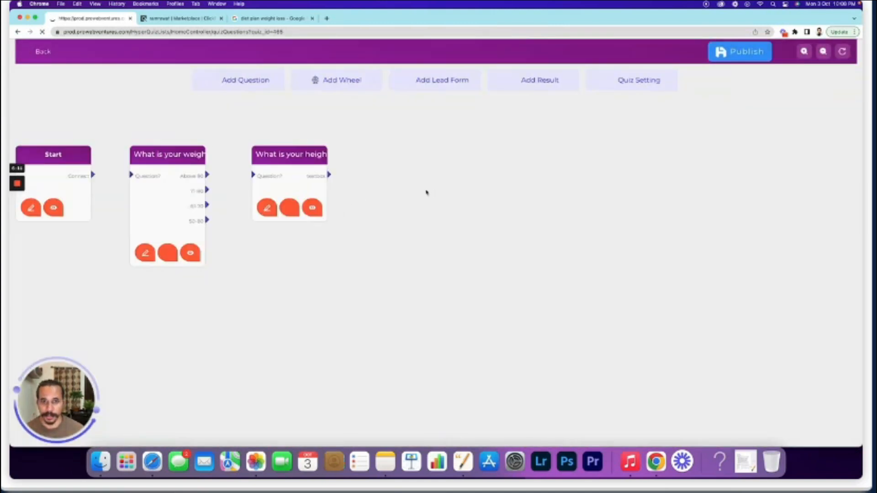
Add a Lead form after the height question asking for the best email for the customised diet plan
left_click(427, 80)
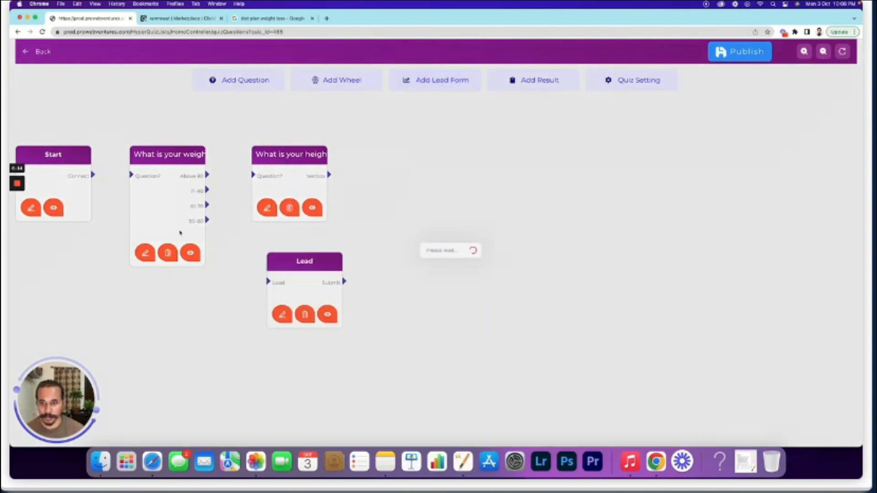
left_click_drag(317, 261, 408, 156)
left_click(377, 209)
left_click(301, 222)
type("Please provide you")
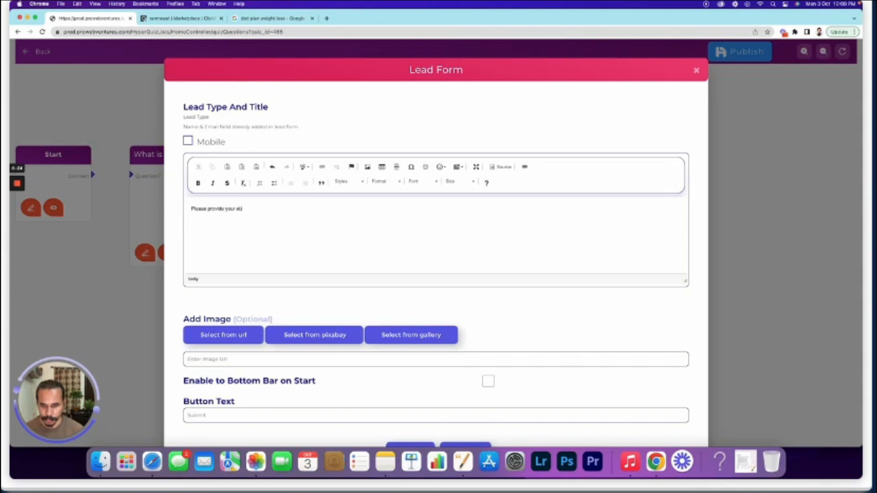
type("r best email to receive the")
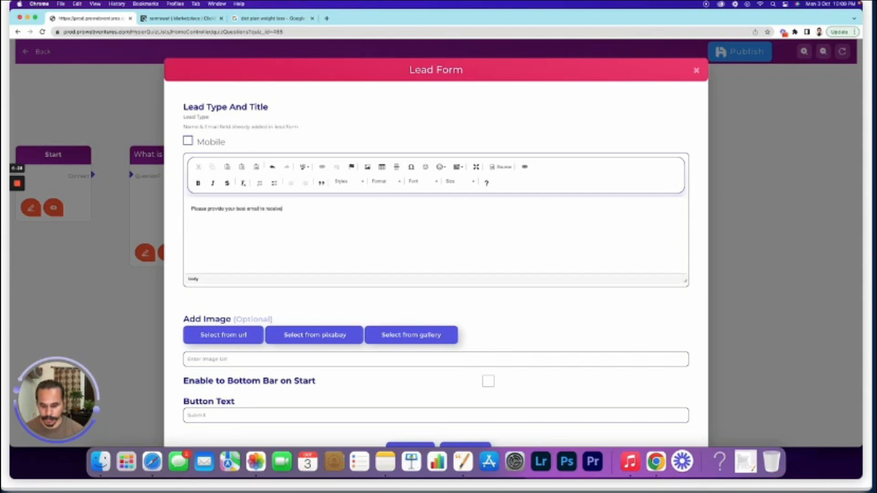
type(" custom")
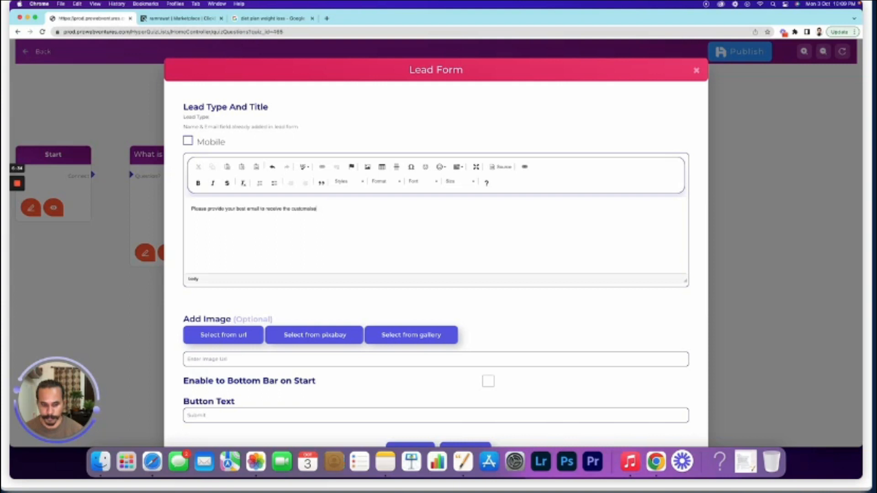
type("ised")
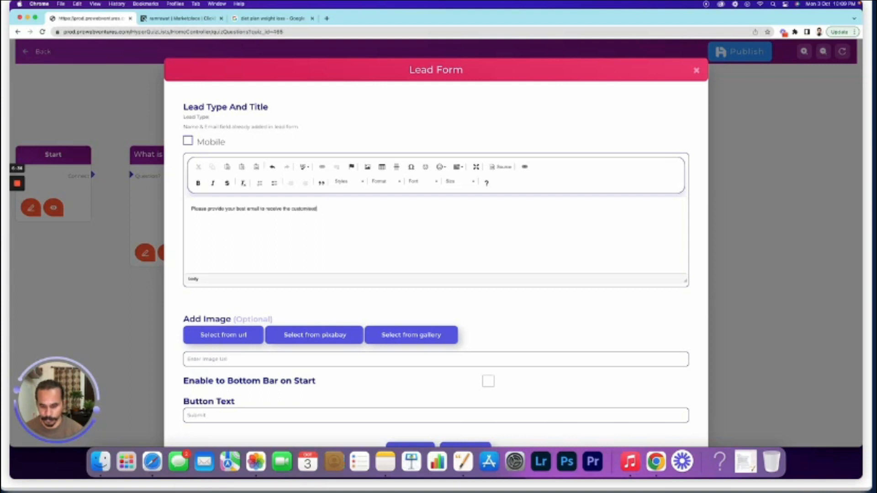
type(" diet plan:")
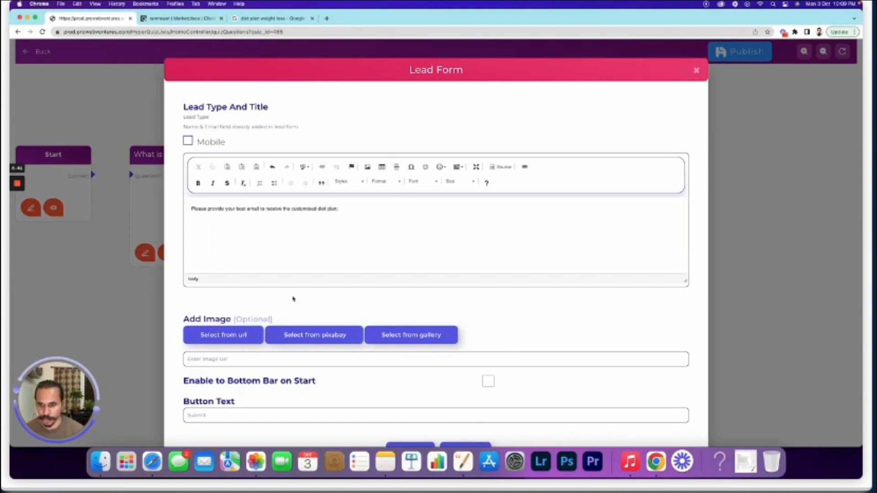
Set the lead form's button text to 'Submit', save it, and check its preview
scroll(294, 297, "down", 3)
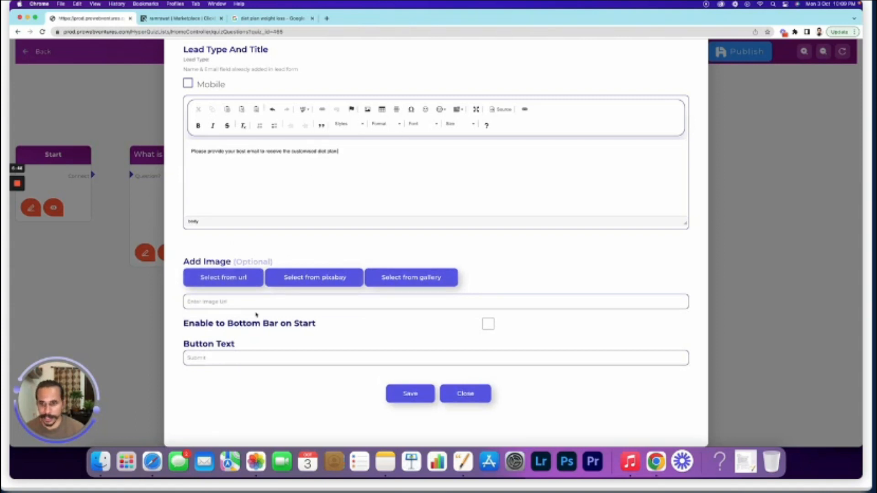
left_click(216, 359)
type("Submit")
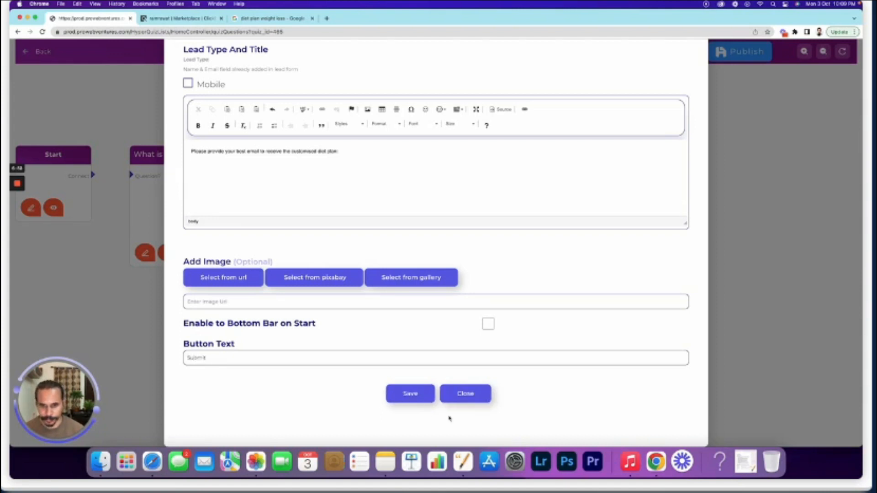
left_click(410, 394)
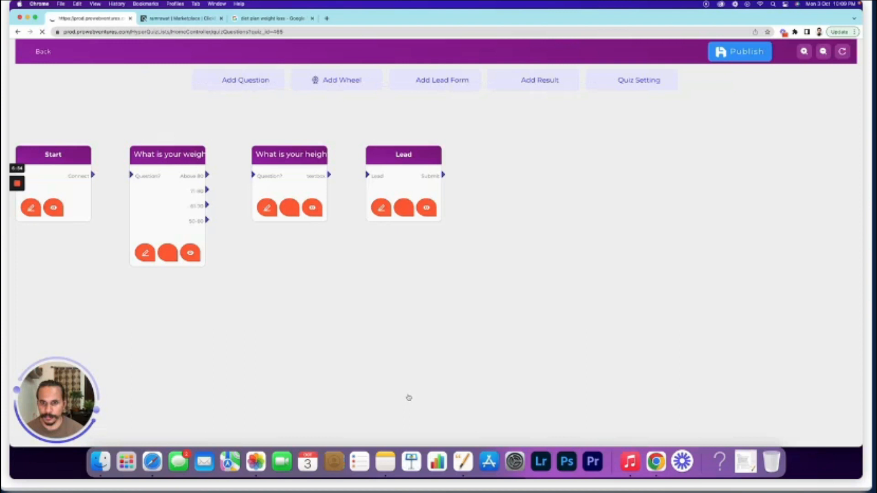
left_click(427, 208)
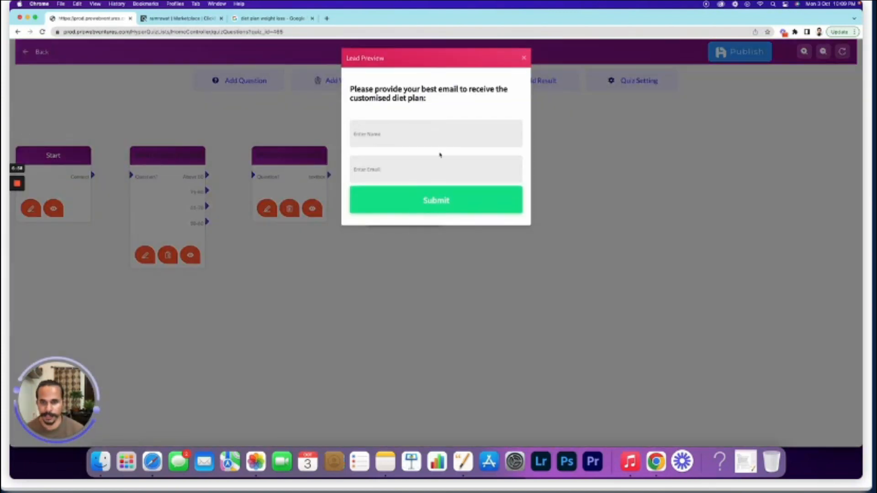
left_click(524, 58)
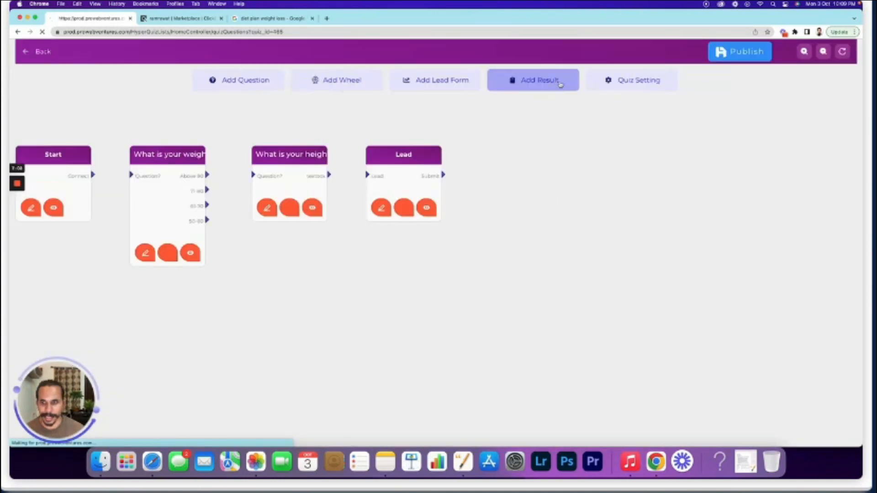
Add a Result node after the Lead form with a thank-you message naming the sender's email address
left_click(533, 83)
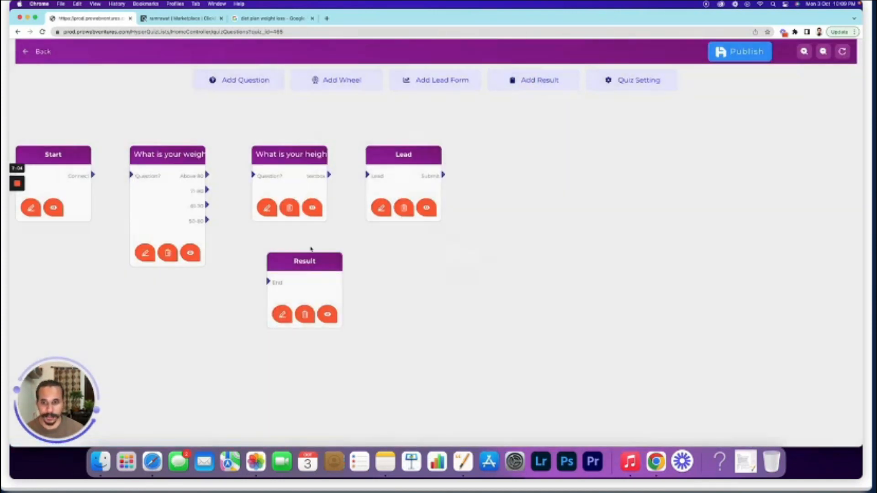
left_click_drag(306, 262, 509, 155)
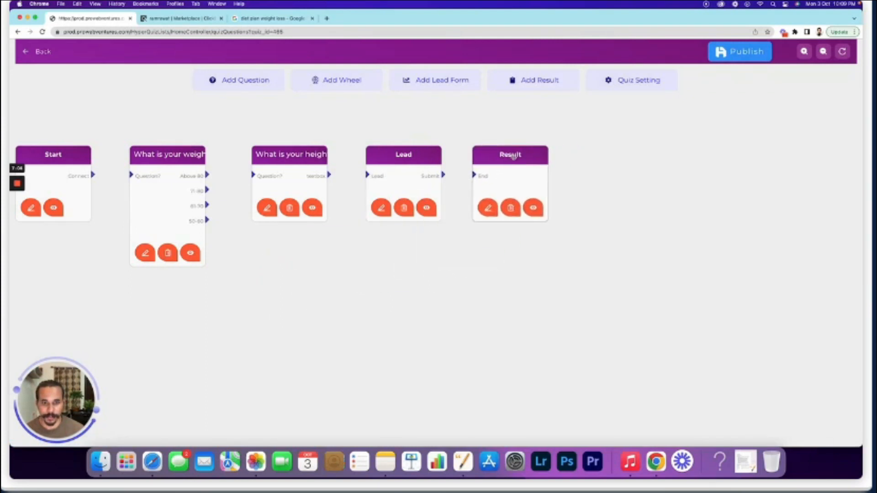
left_click(488, 209)
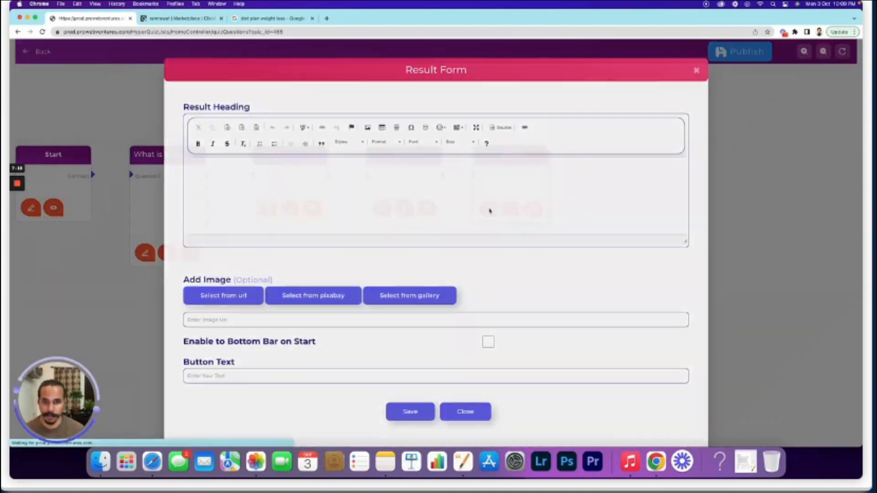
type("Thanks for si")
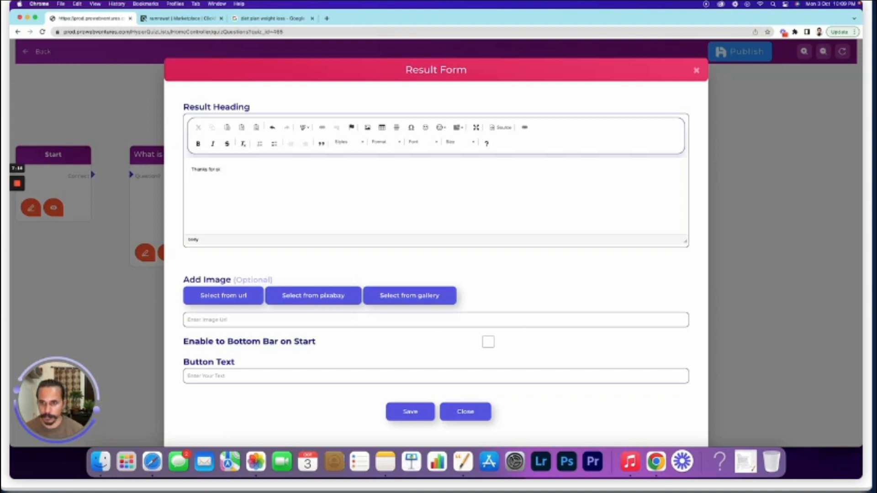
type("gninggning up")
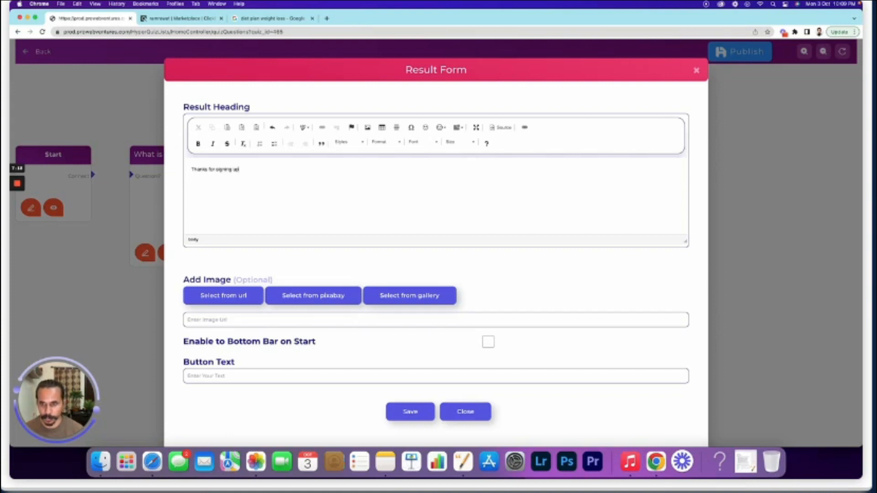
type(". You")
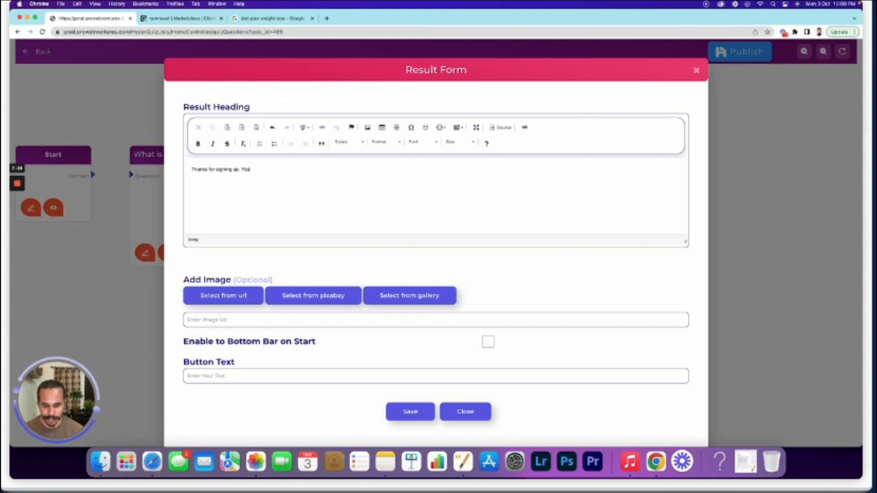
type("'ll receive an email from")
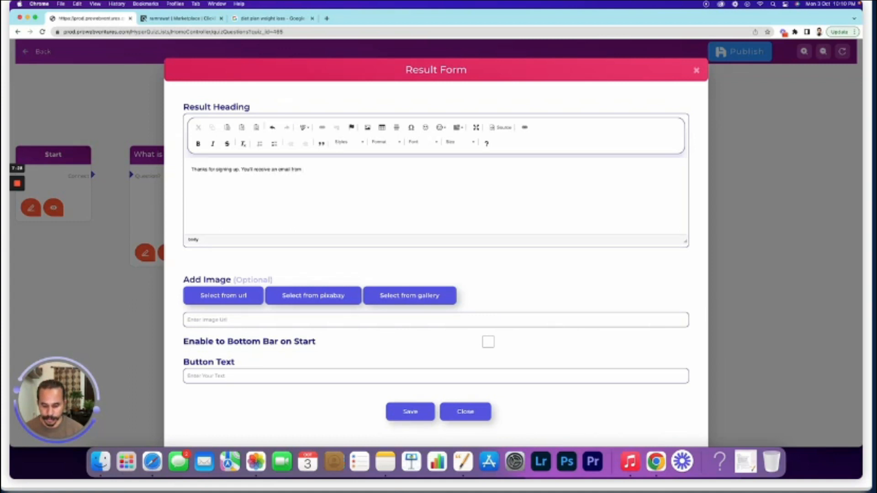
type("FitDo")
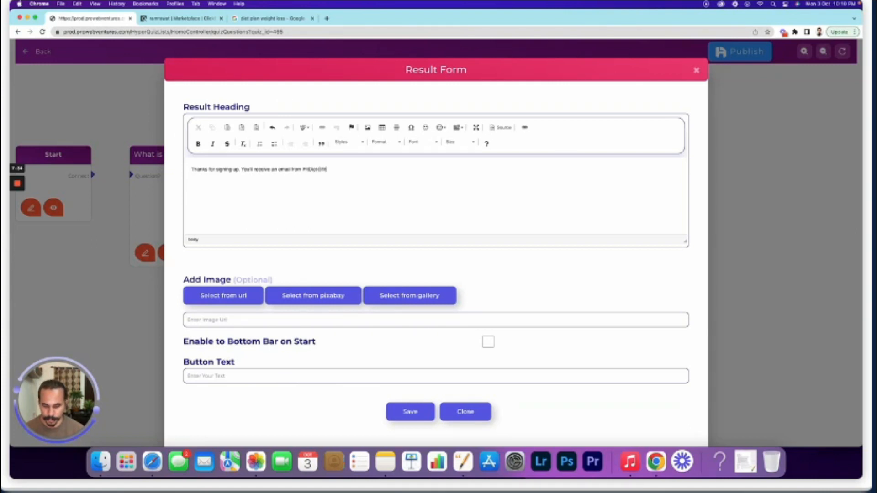
type(".com")
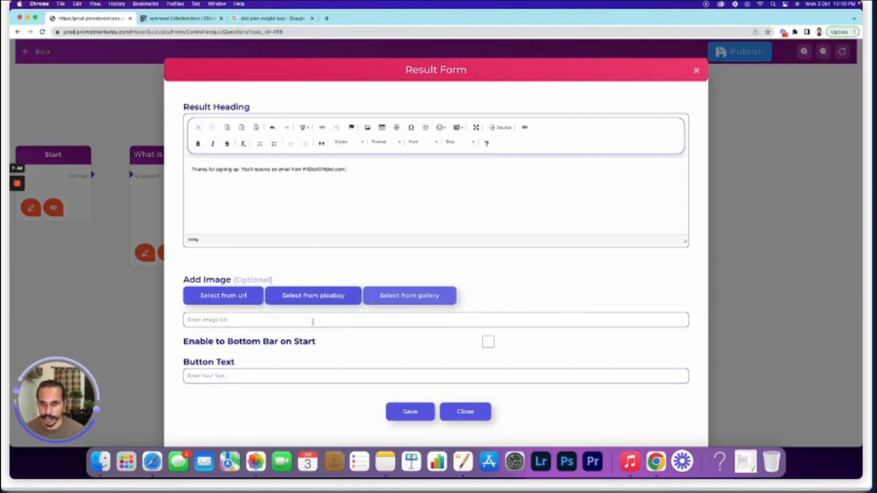
Format the thank-you message as Heading 2 with the email address in bold
left_click(386, 142)
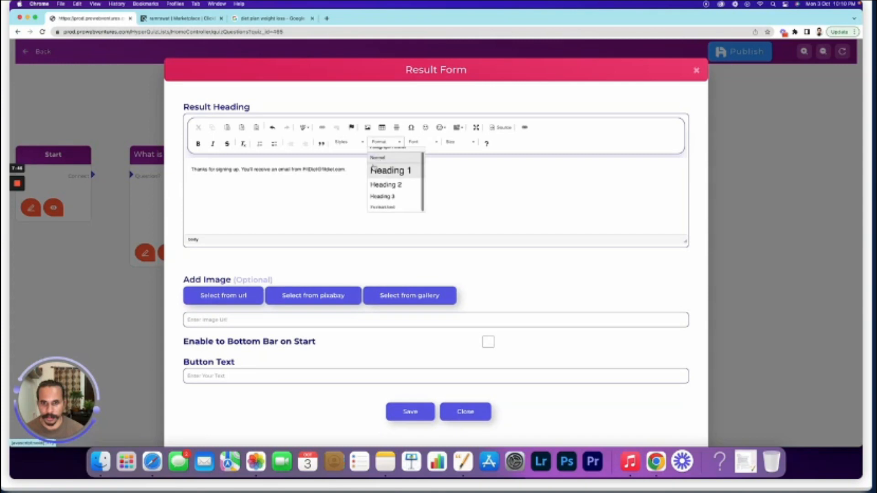
left_click(394, 191)
left_click_drag(425, 170, 359, 170)
key("super+b")
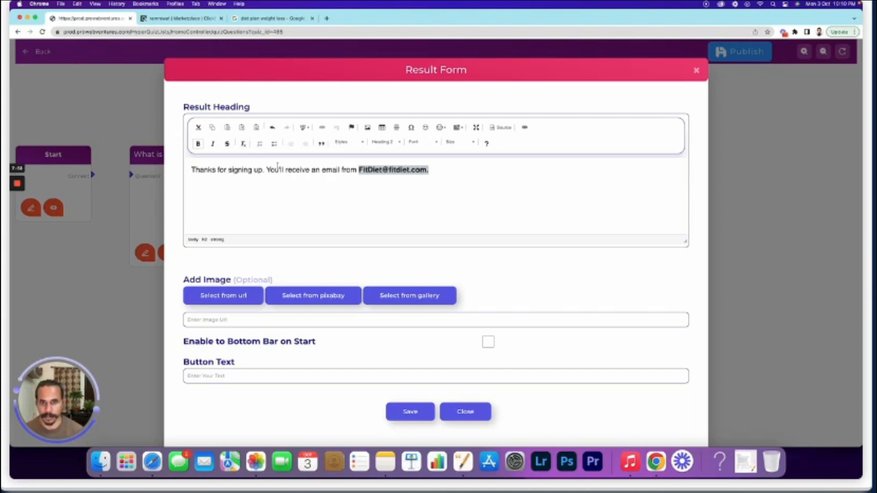
left_click(333, 189)
Set the button text to 'Thanks, Please Provide More Information' and save the result form
scroll(428, 240, "down", 1)
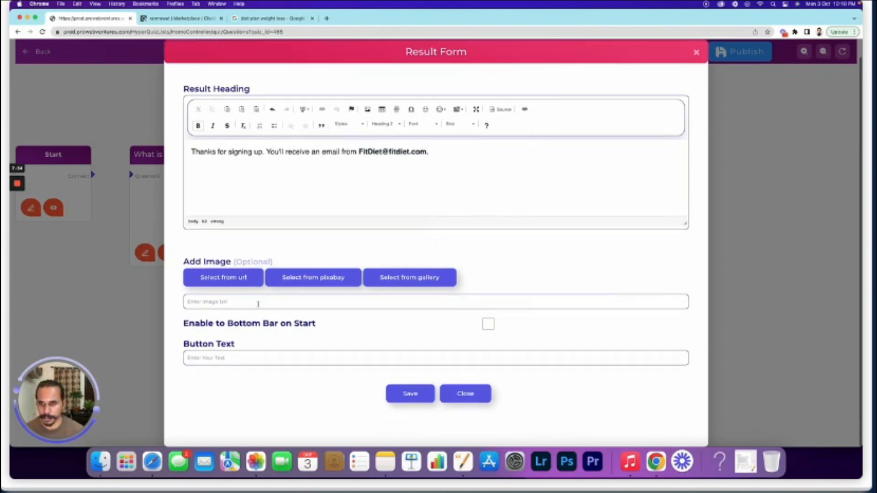
left_click(348, 360)
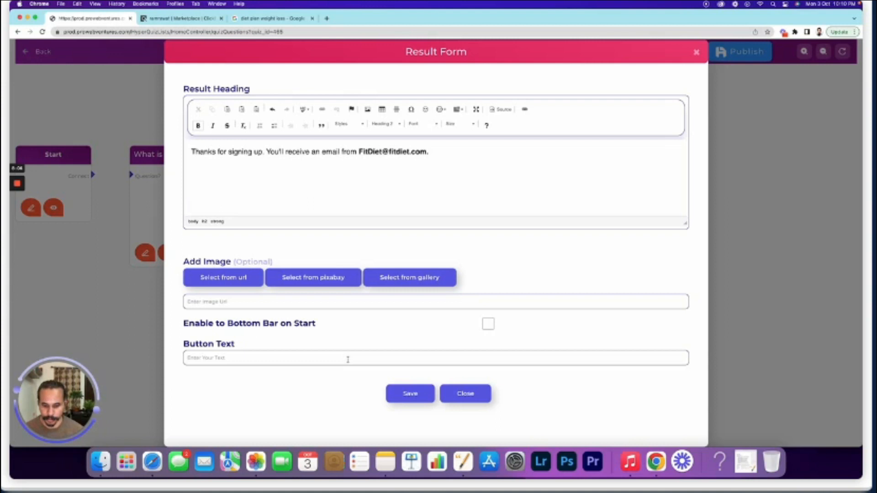
type("Thanks")
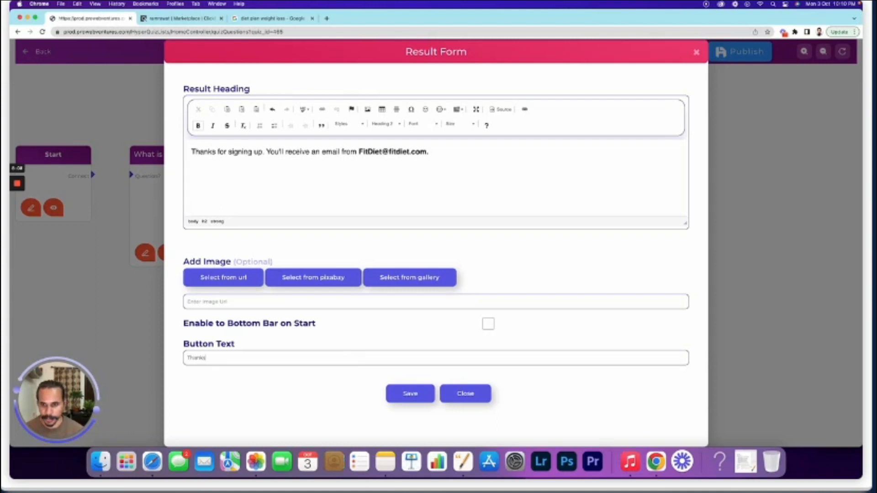
type(", Please Proivide")
key("BackSpace")
key("BackSpace")
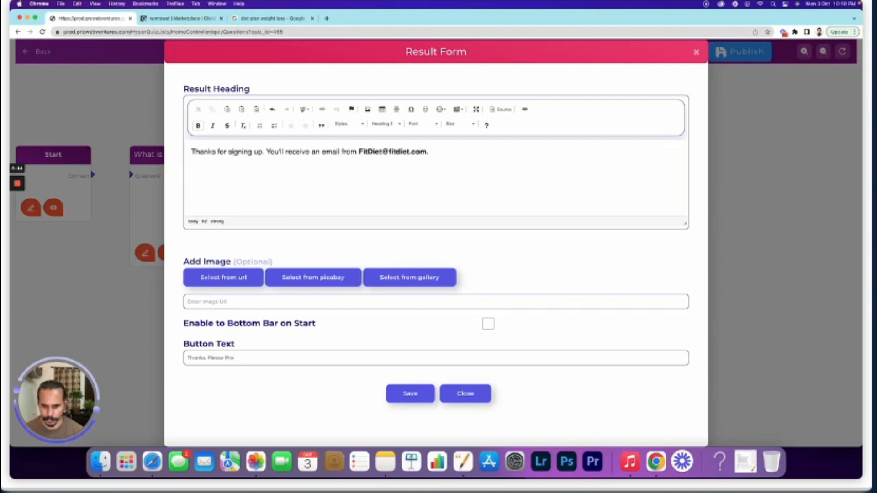
type("vide More information...")
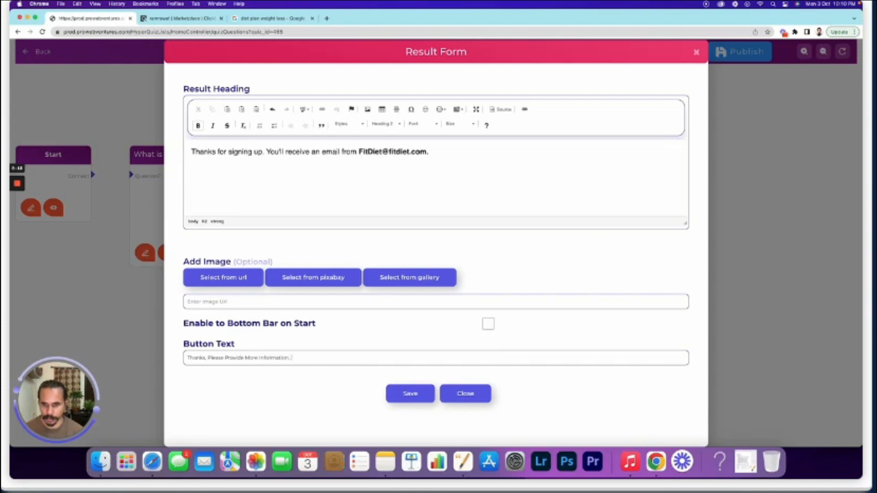
left_click(416, 395)
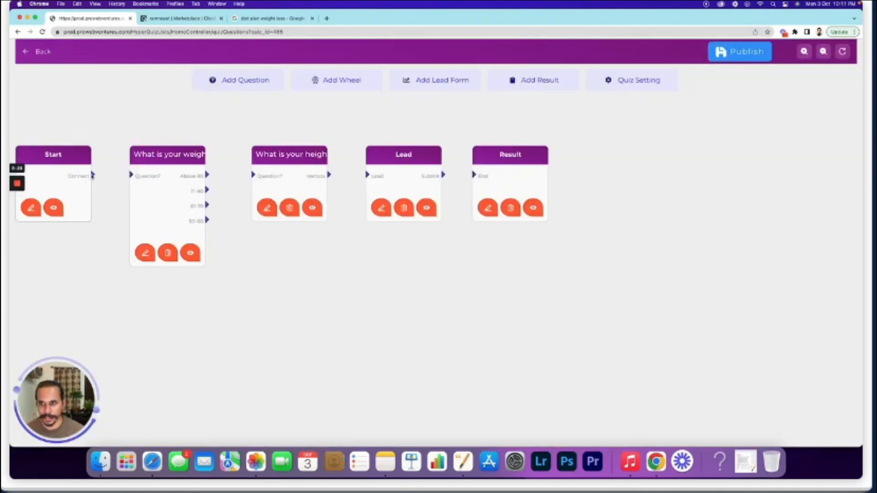
Wire Start to weight, all three weight answers to height, height to Lead, Lead to Result
left_click_drag(92, 175, 132, 177)
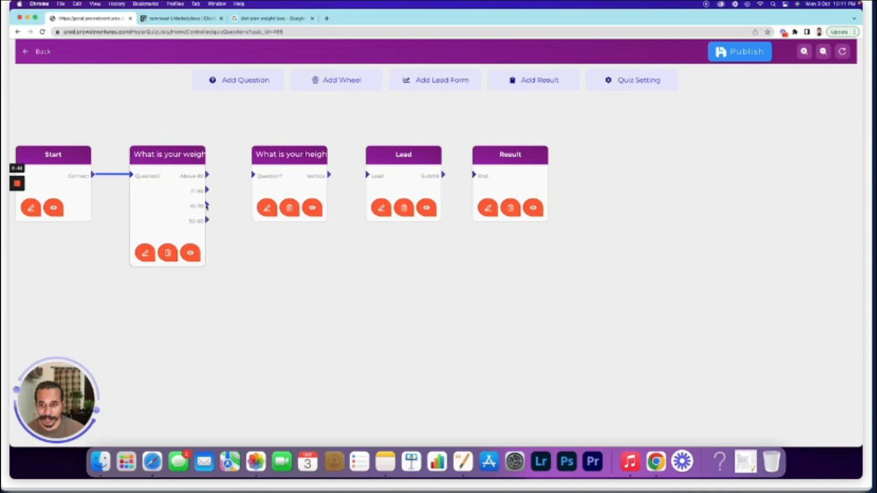
left_click_drag(207, 206, 253, 175)
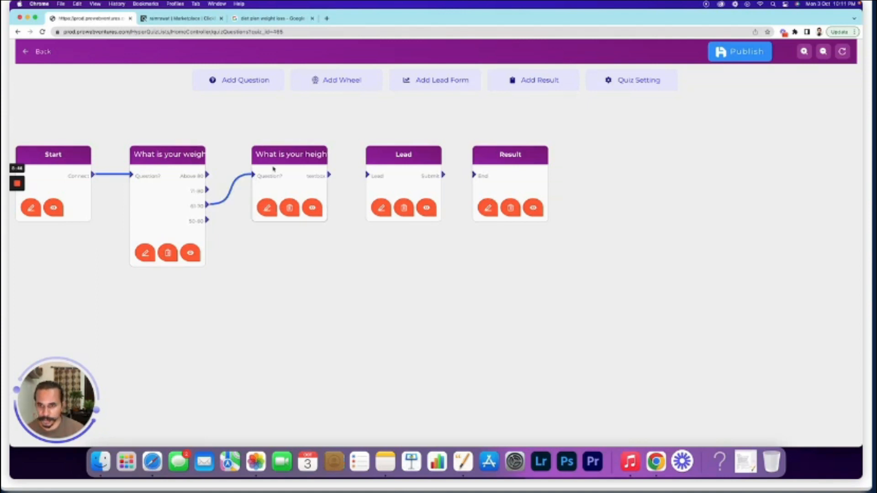
left_click_drag(207, 221, 252, 175)
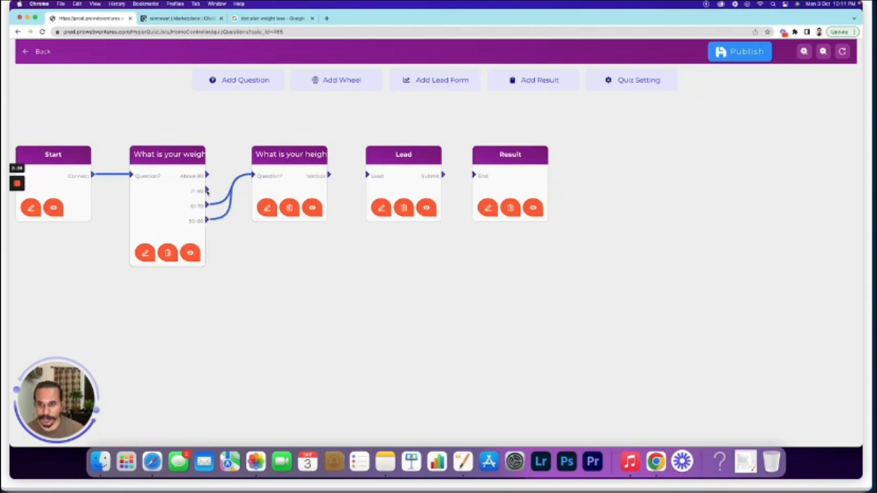
left_click_drag(207, 191, 253, 177)
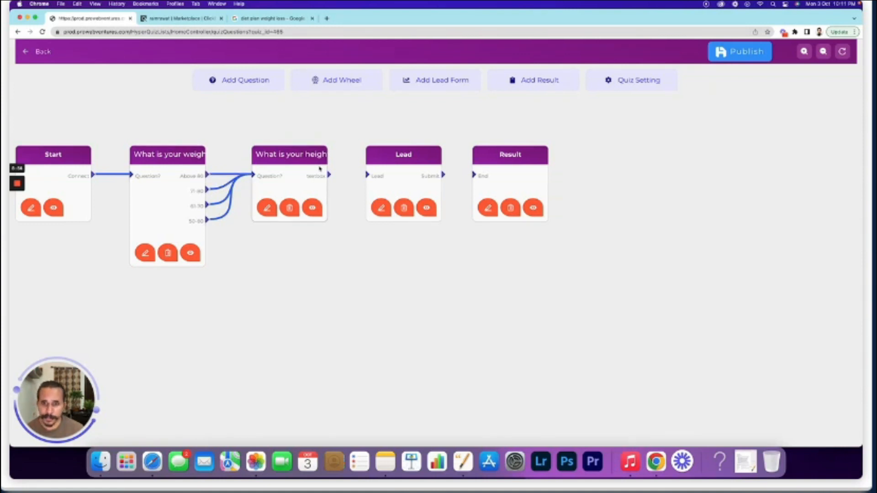
left_click_drag(329, 174, 367, 175)
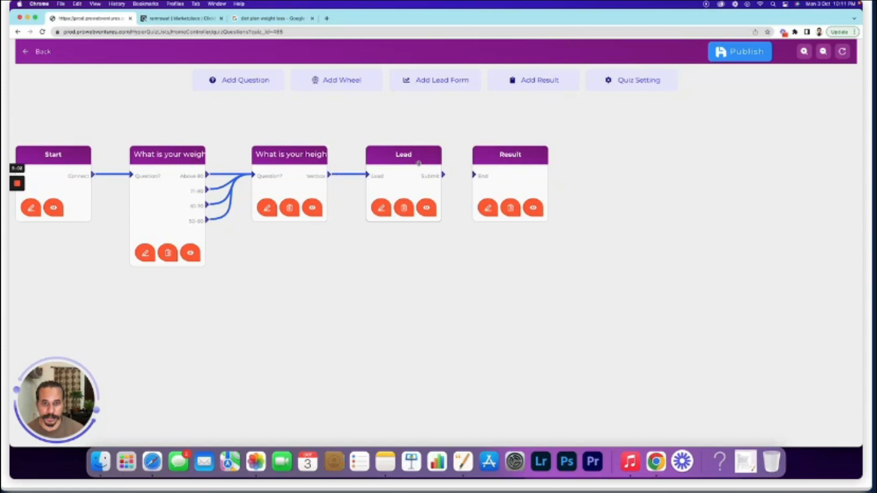
left_click_drag(443, 175, 475, 177)
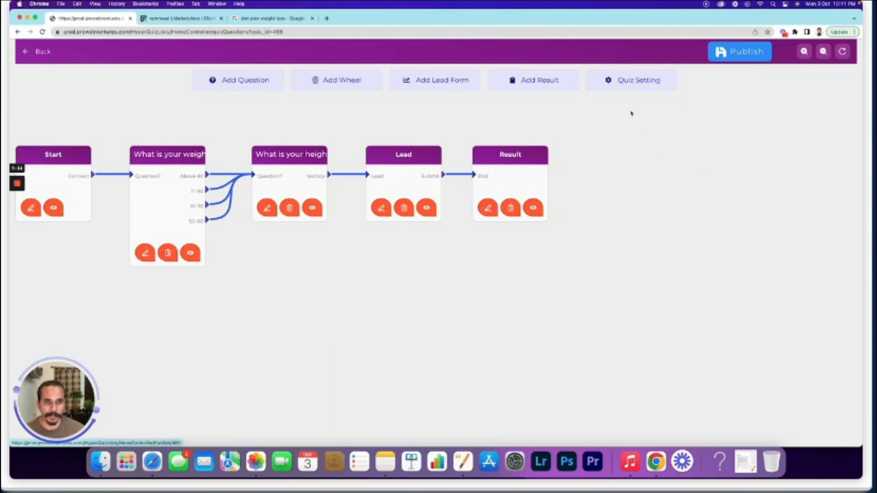
Open the Quiz Setting dialog, then switch to the ClickBank 'weight loss' marketplace tab
left_click(638, 87)
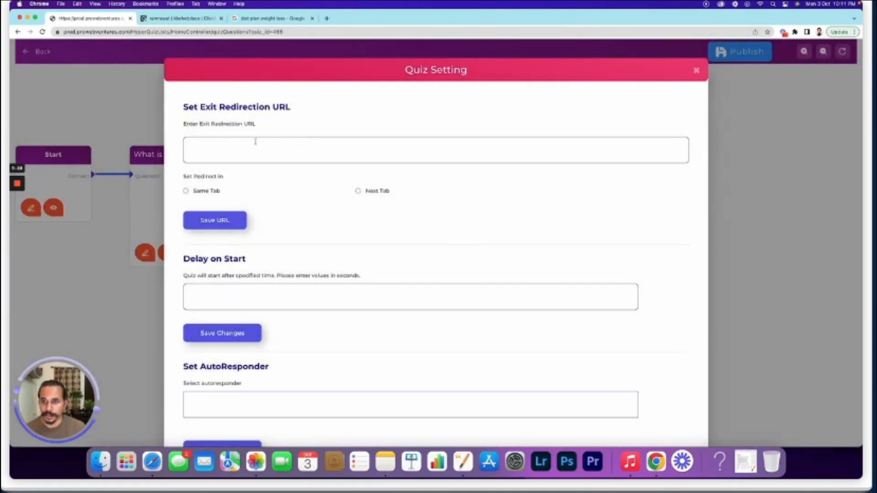
left_click(177, 19)
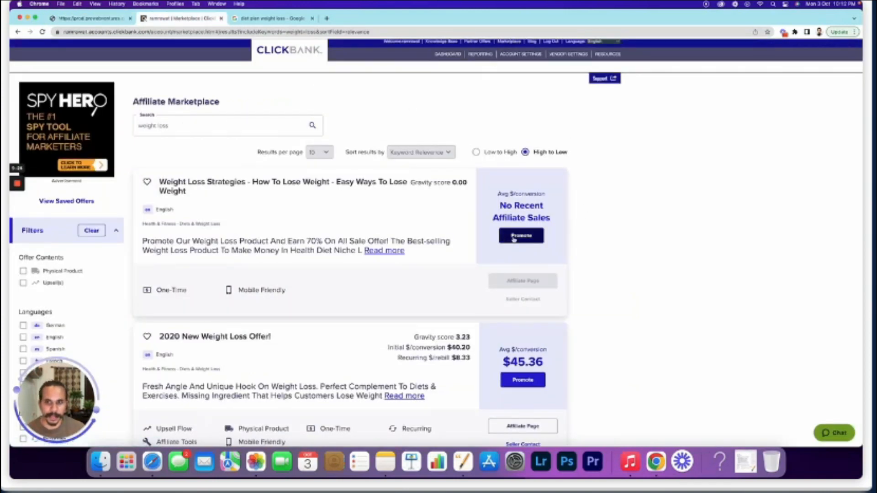
Generate a HopLink for the Weight Loss Strategies offer with tracking ID dietplan01 and copy it
left_click(180, 124)
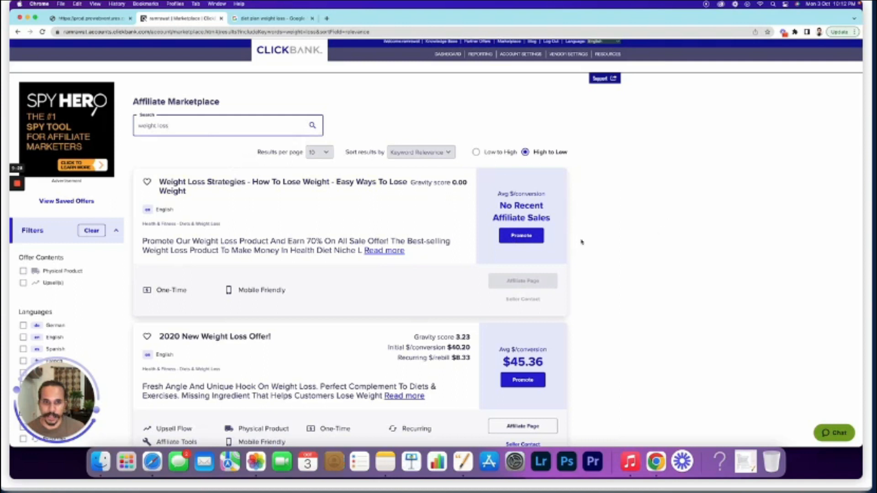
left_click(521, 235)
left_click(370, 271)
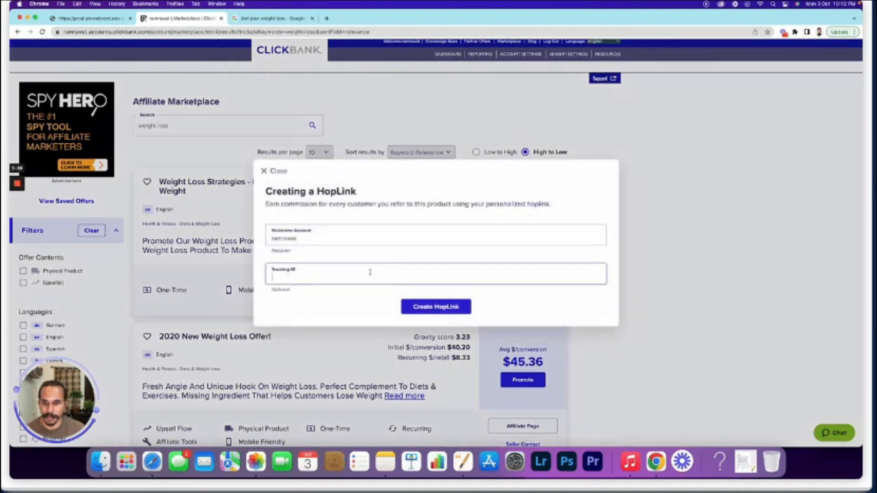
type("diet")
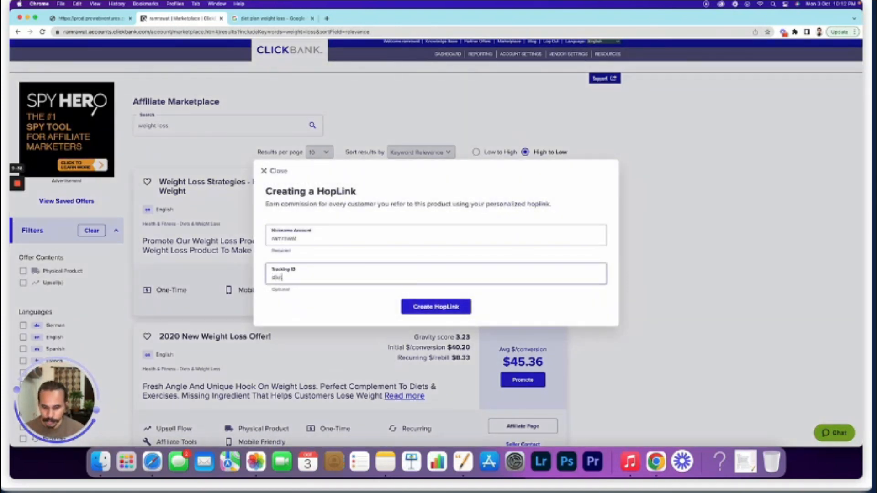
type("plan01")
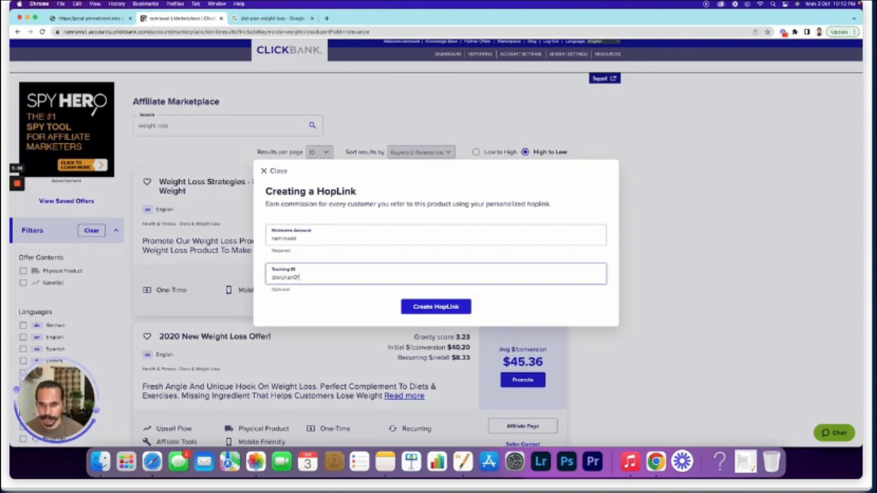
left_click(444, 312)
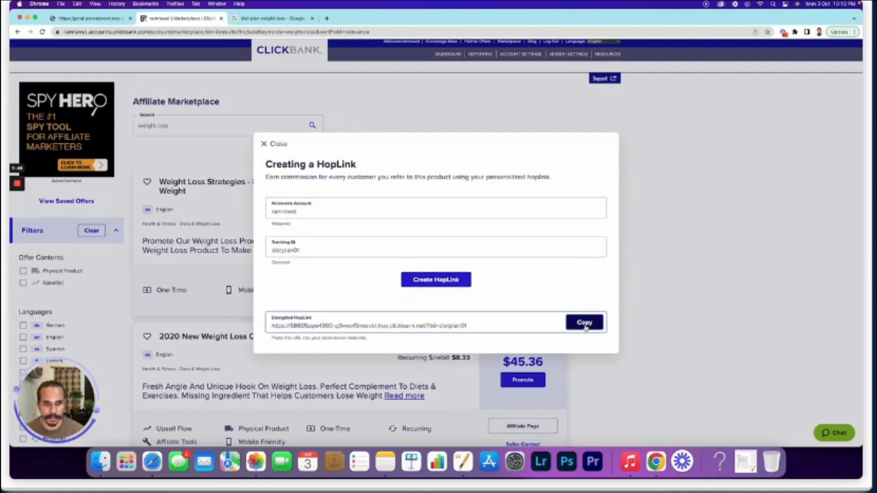
left_click(584, 324)
Save the copied HopLink as the Exit Redirection URL, opening in Next Tab
left_click(105, 21)
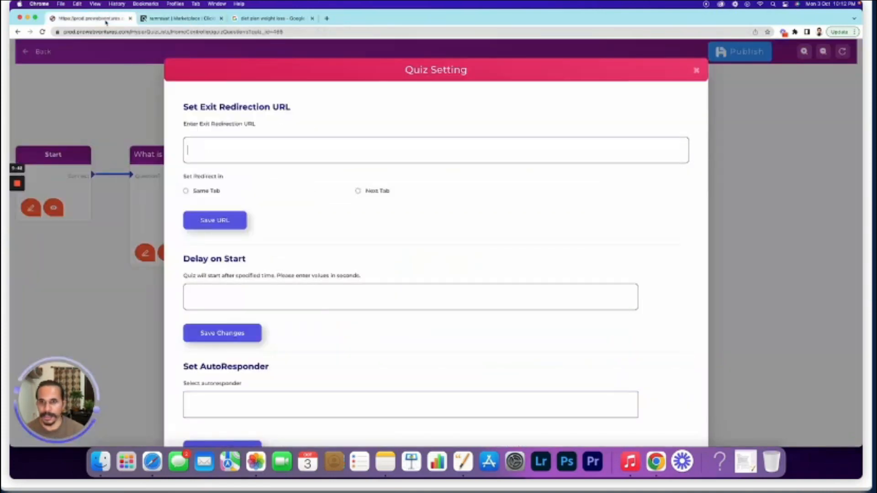
left_click(245, 147)
key("super+v")
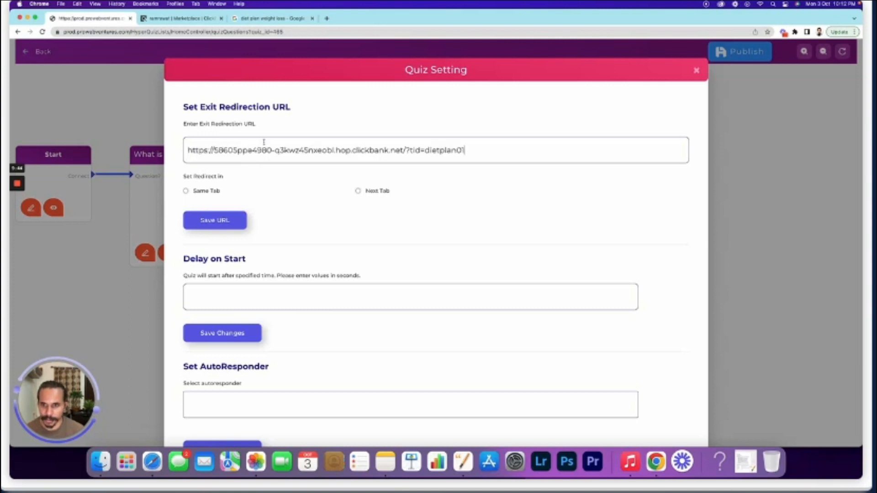
left_click(358, 191)
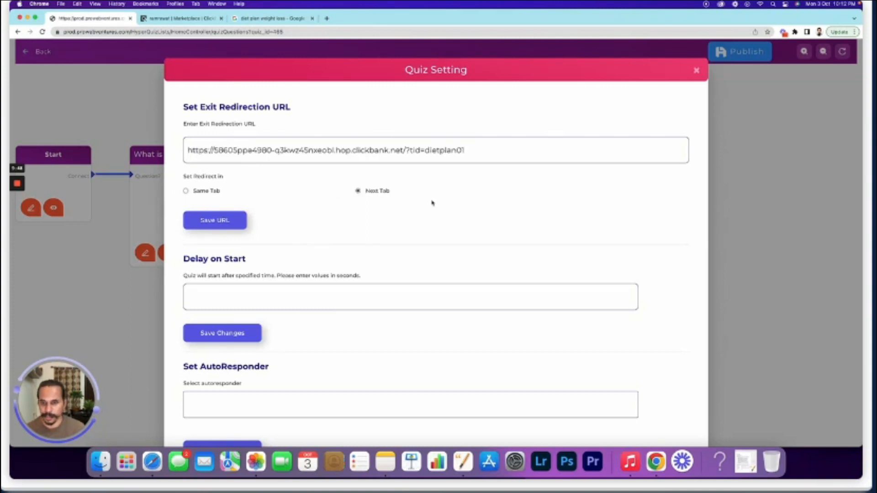
left_click(221, 223)
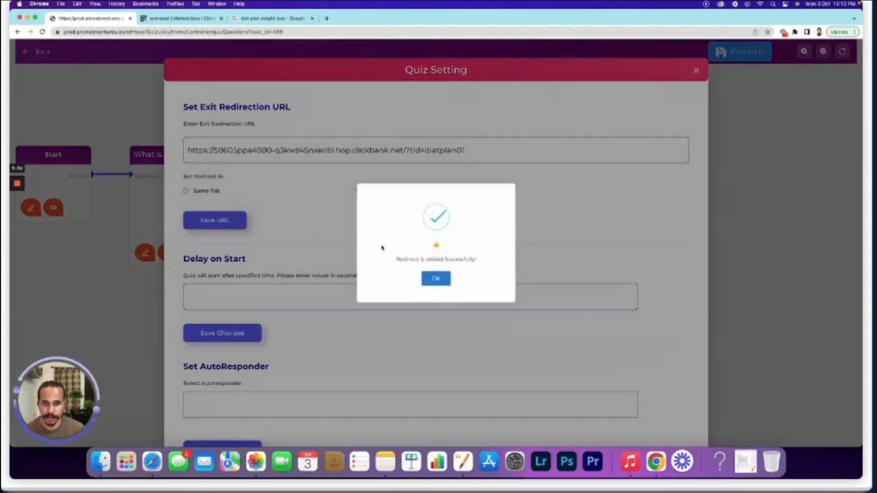
left_click(436, 278)
Close the quiz settings and publish the quiz
scroll(435, 278, "down", 4)
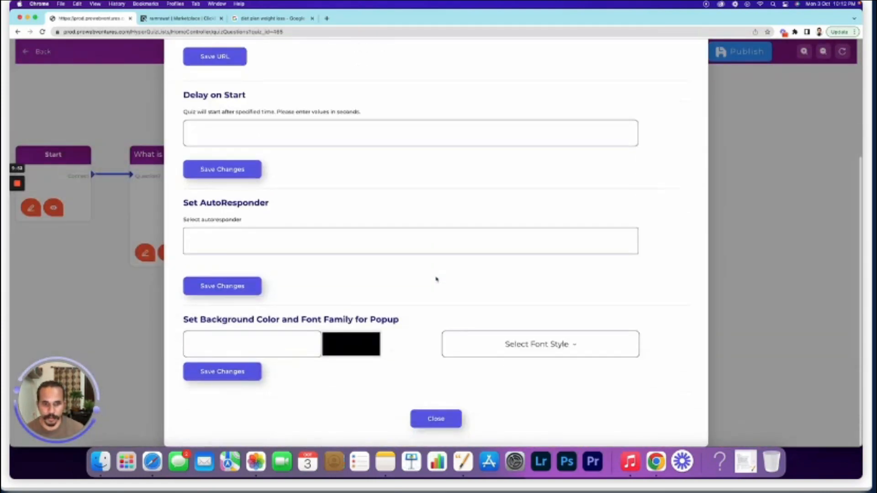
left_click(446, 423)
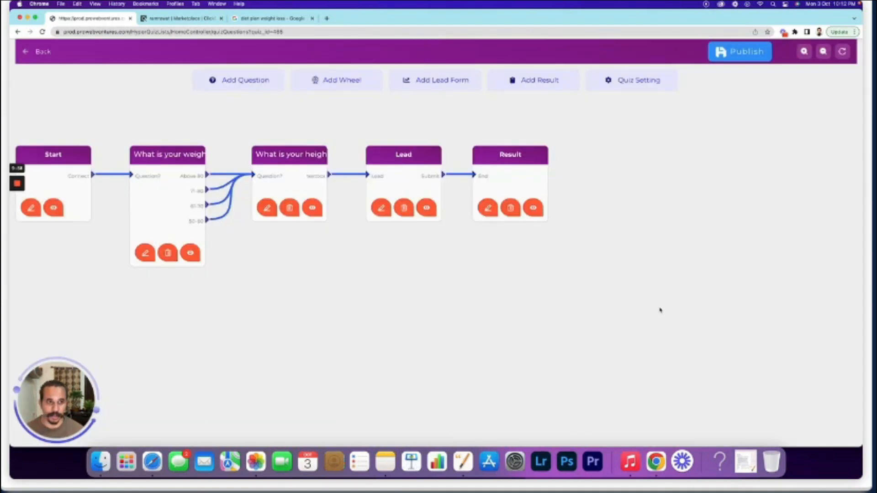
left_click(756, 55)
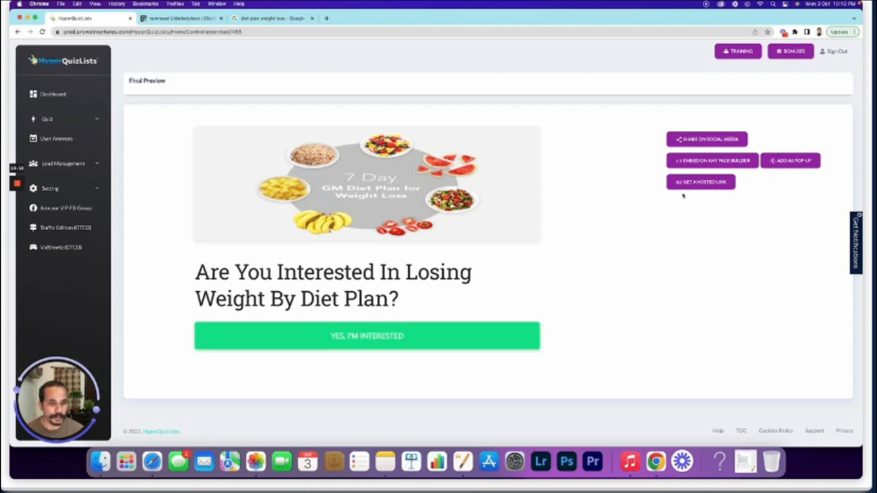
Look over the Share, Embed and Add as Pop-up code options for the quiz
left_click(700, 141)
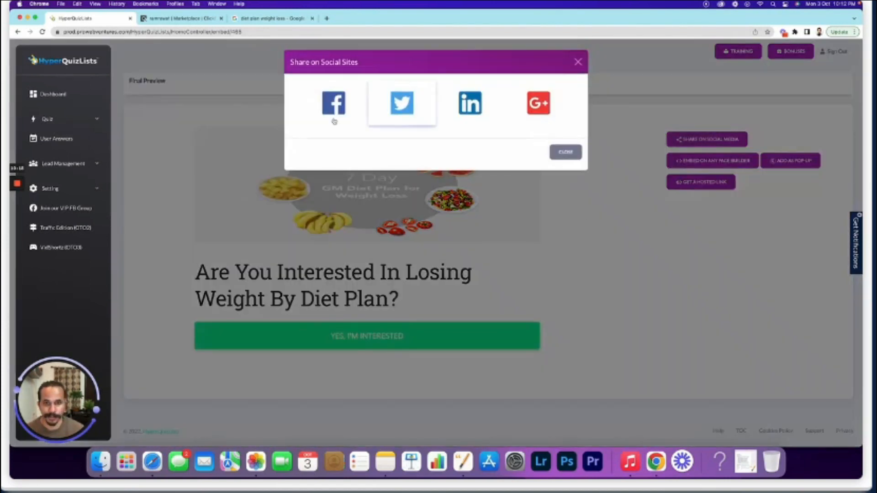
left_click(578, 64)
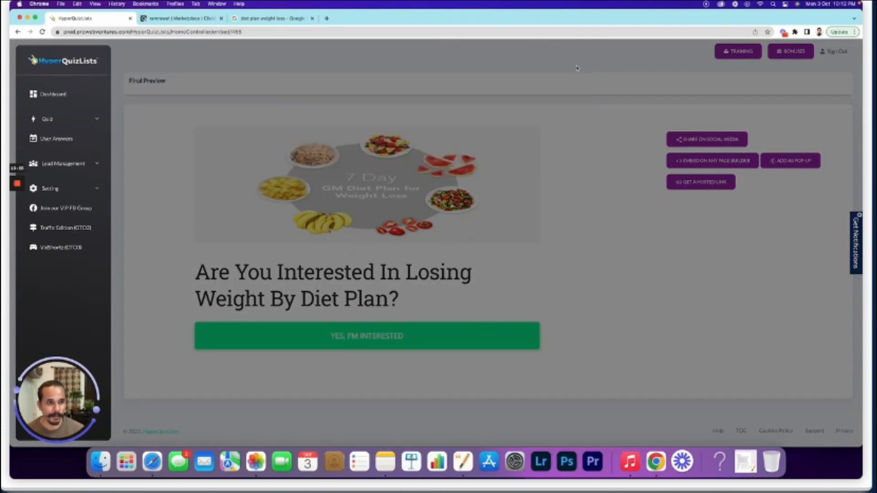
left_click(702, 165)
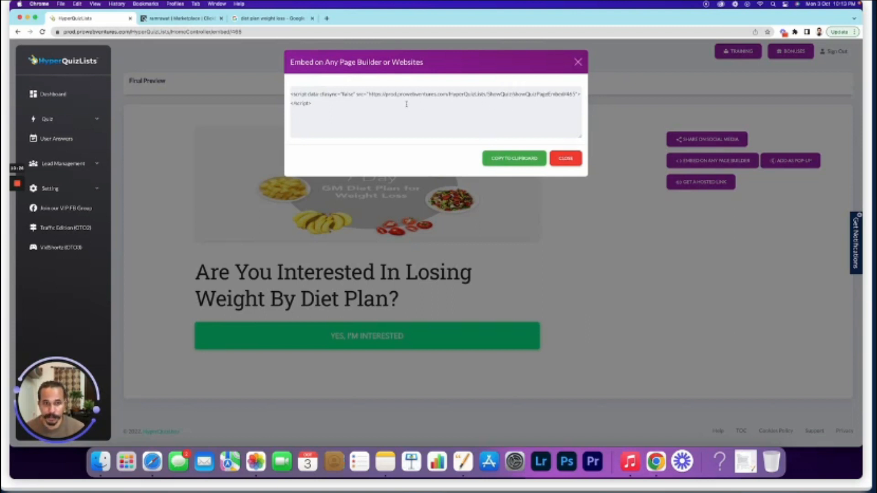
left_click(579, 62)
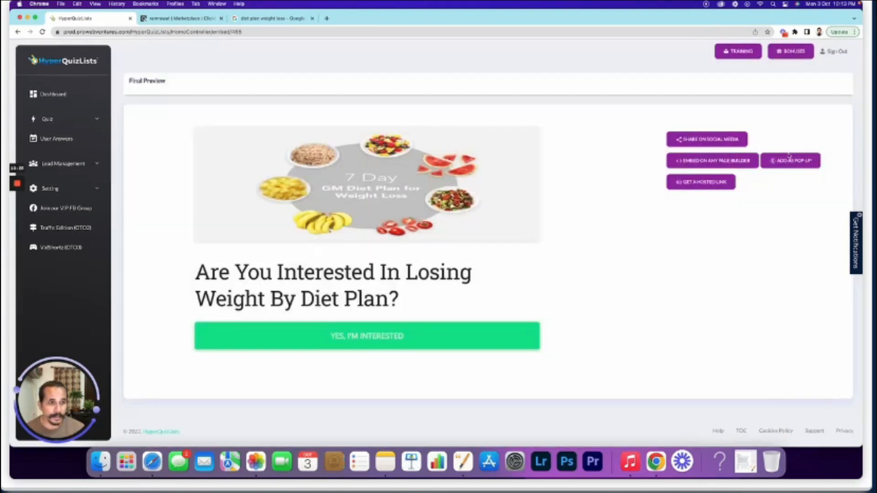
left_click(795, 163)
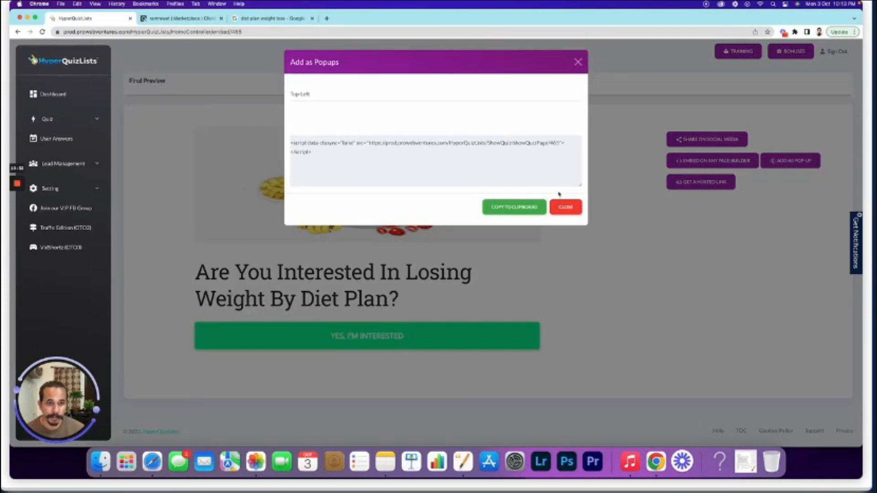
left_click(560, 206)
Copy the quiz's hosted link and load it in a new browser tab
left_click(679, 181)
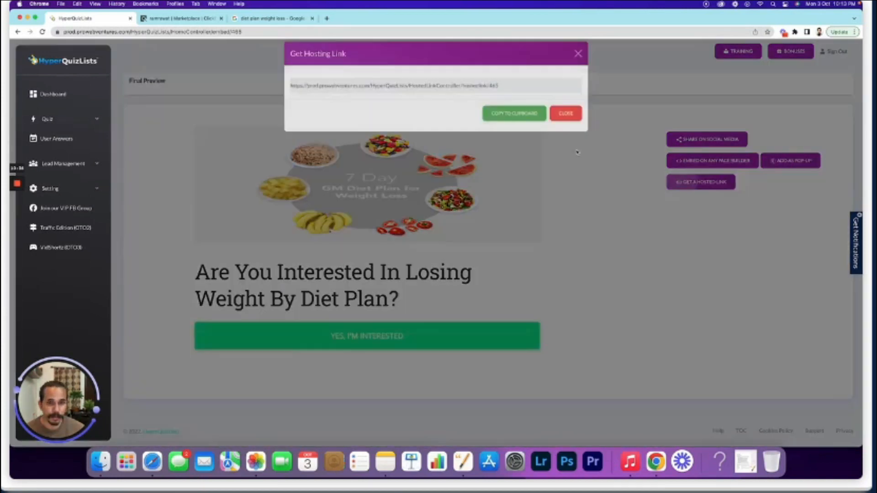
triple_click(515, 94)
left_click(515, 124)
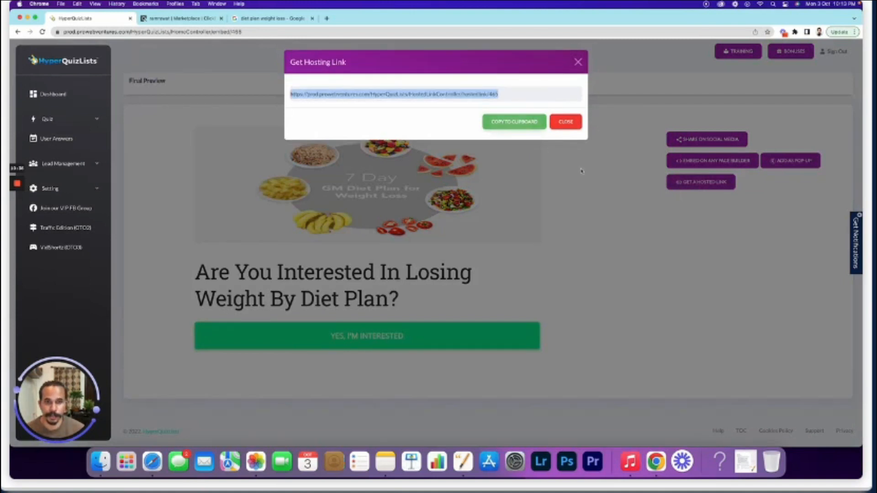
left_click(577, 64)
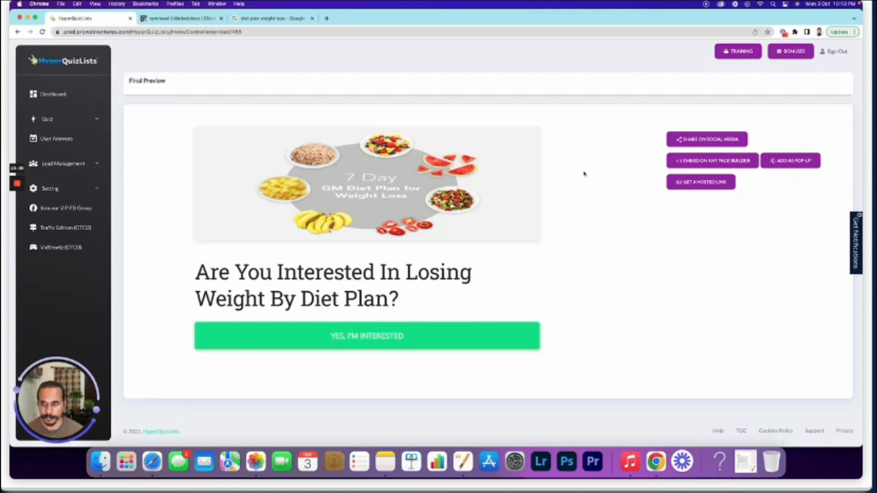
mouse_move(14, 183)
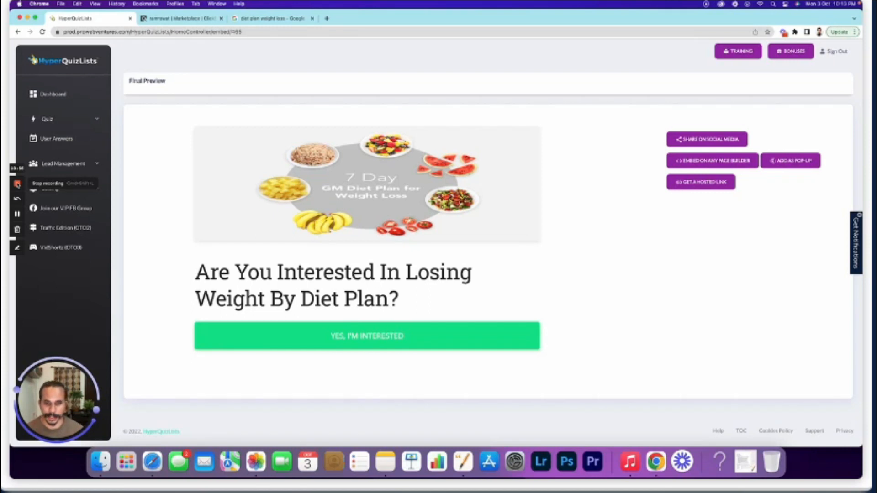
left_click(702, 182)
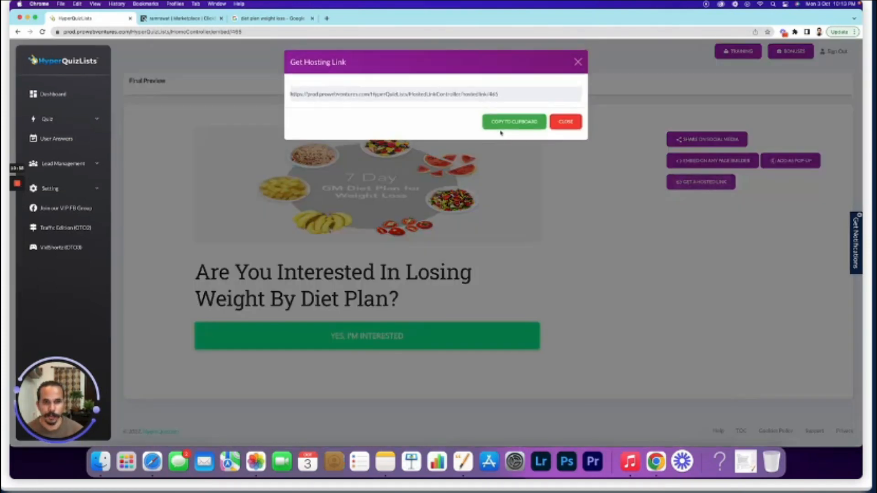
left_click(511, 122)
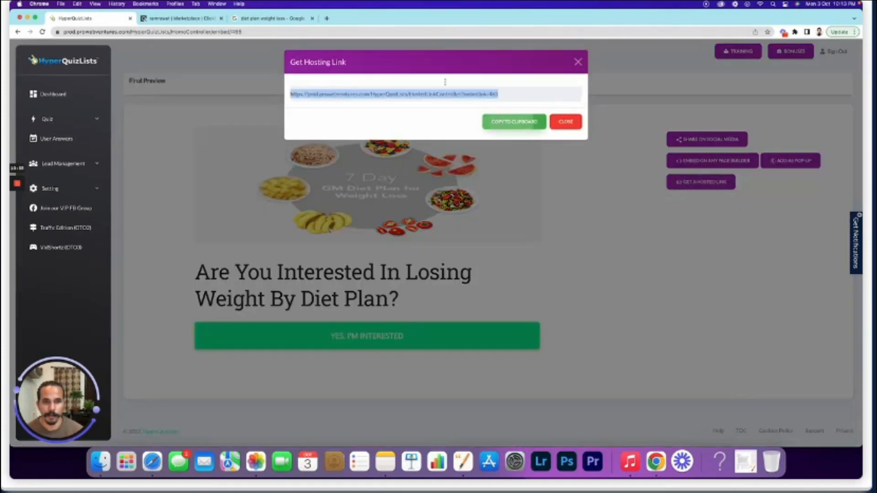
left_click(327, 18)
key("super+v")
key("Return")
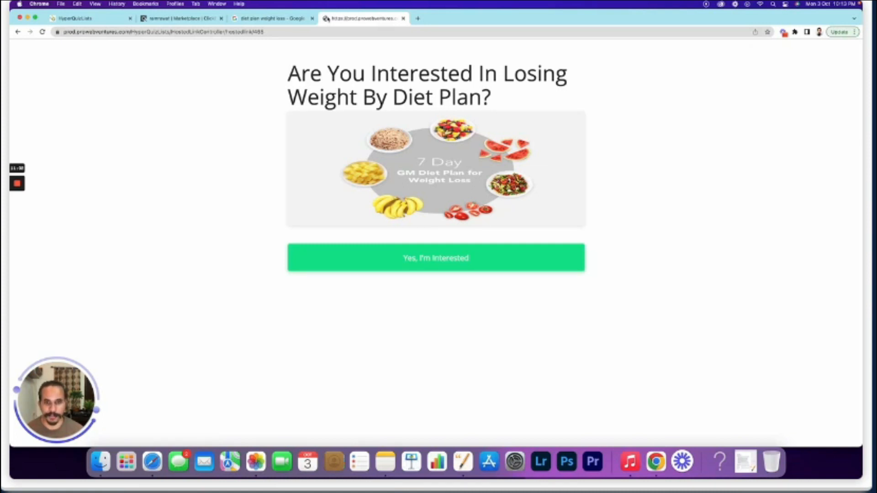
Start the live quiz and answer 61-70 for weight and 180 for height
left_click(476, 264)
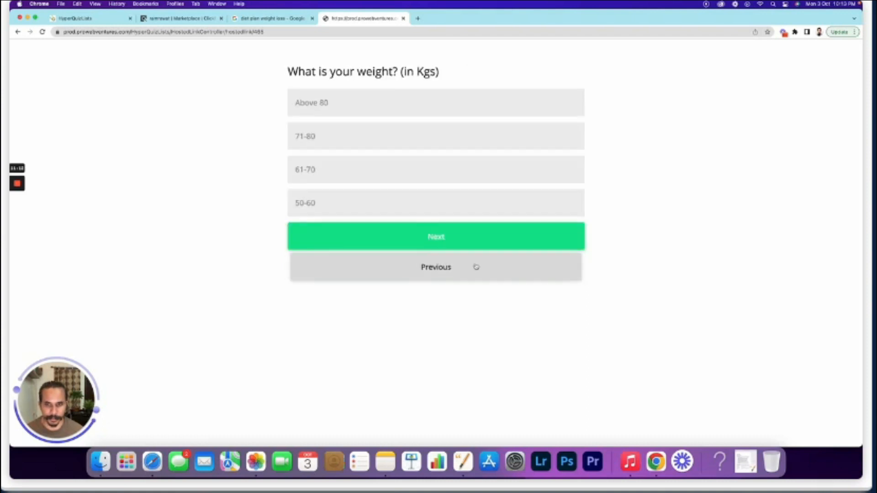
left_click(357, 170)
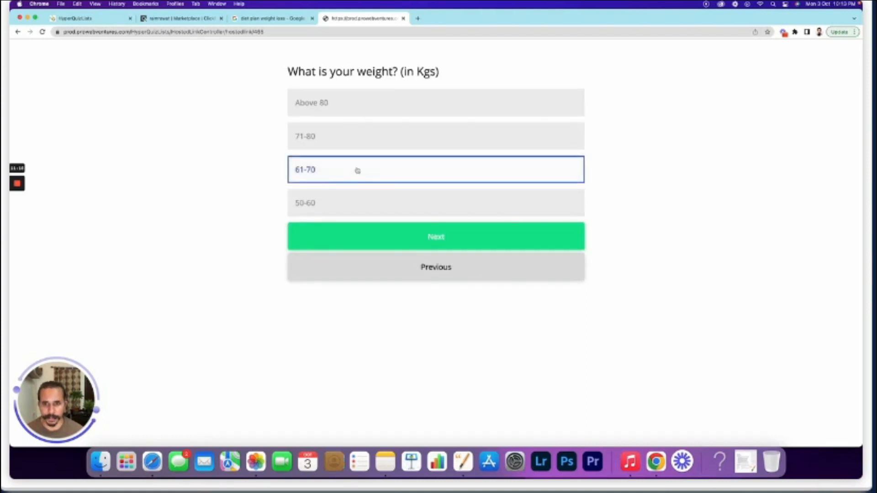
left_click(439, 238)
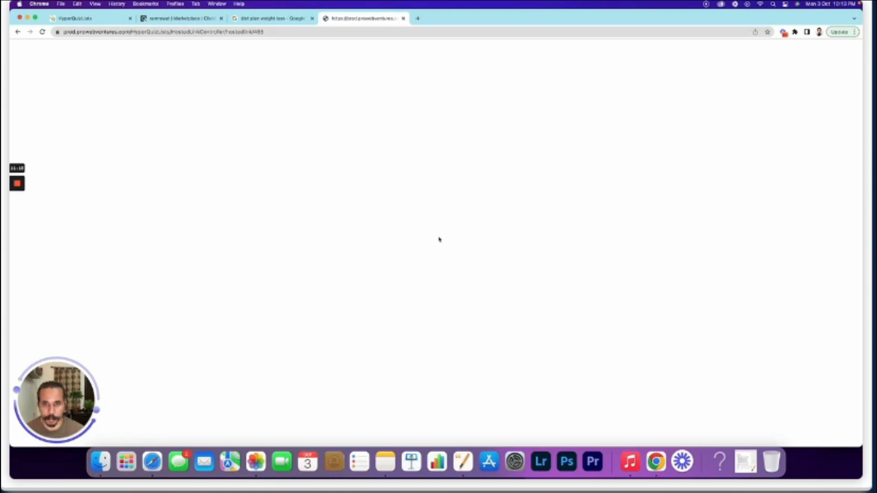
left_click(388, 167)
type("1")
type("80")
left_click(422, 214)
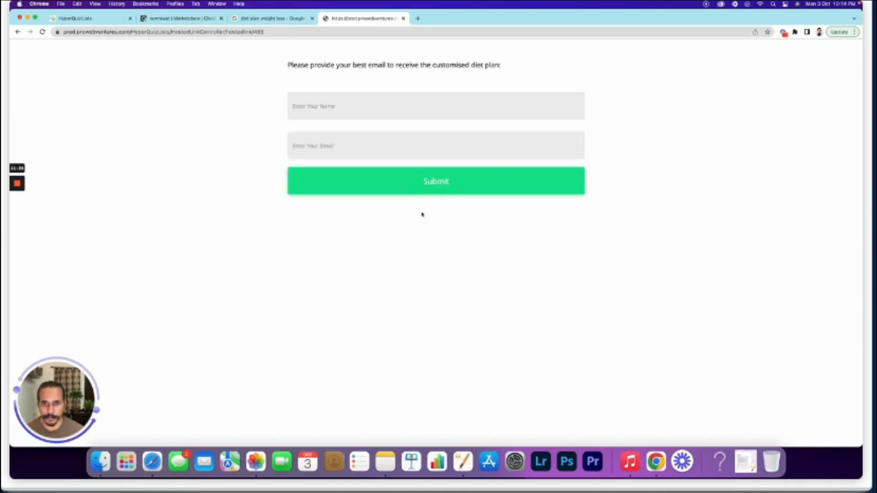
Submit a test lead's name and email, then follow the thank-you link to the offer
left_click(351, 109)
key("Tab")
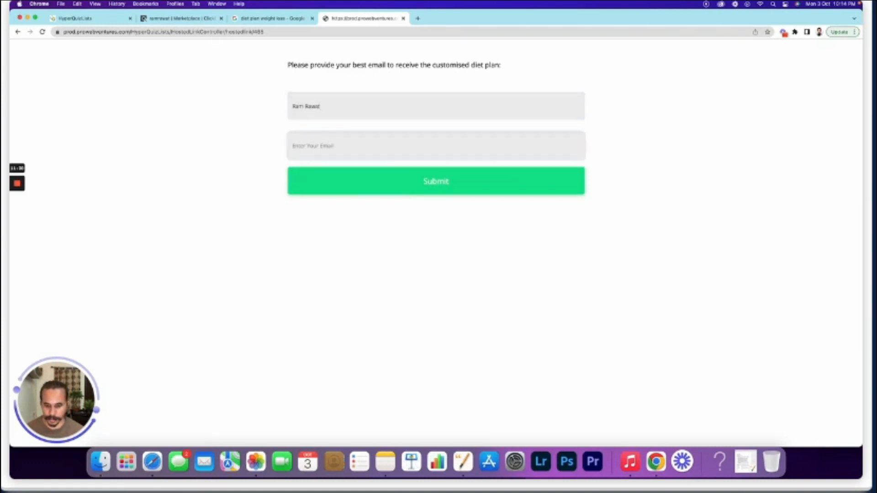
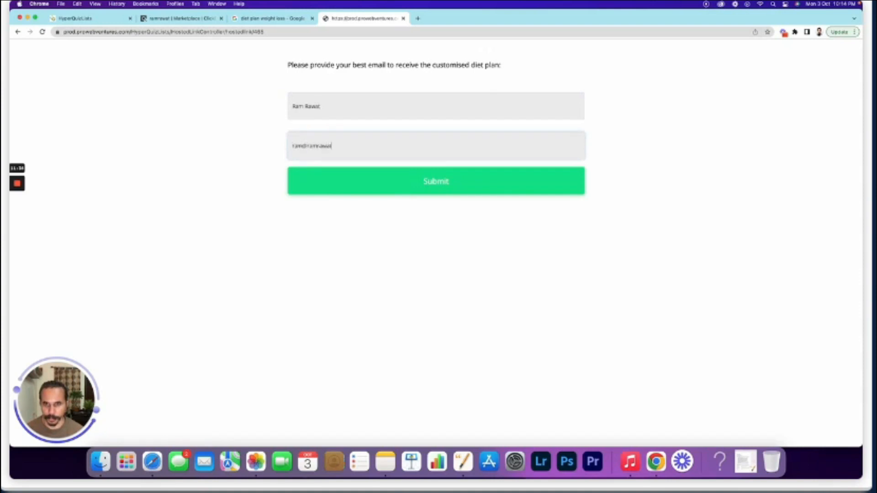
left_click(227, 129)
left_click(437, 188)
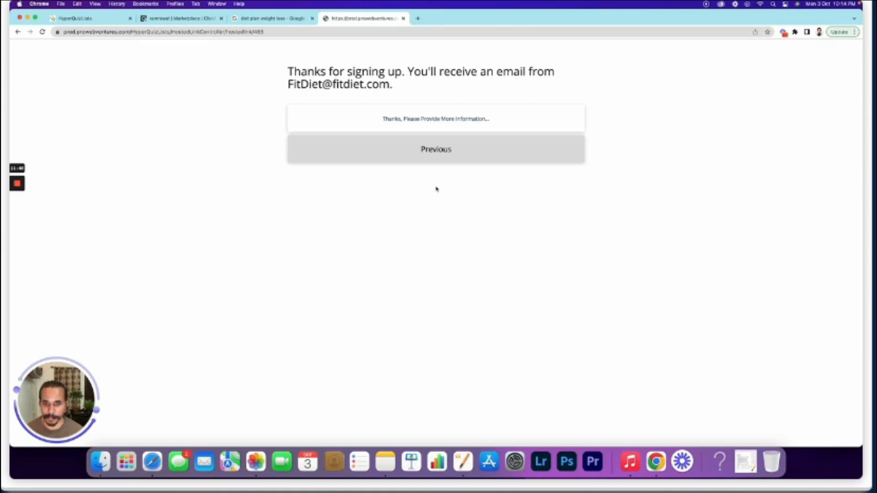
left_click(469, 119)
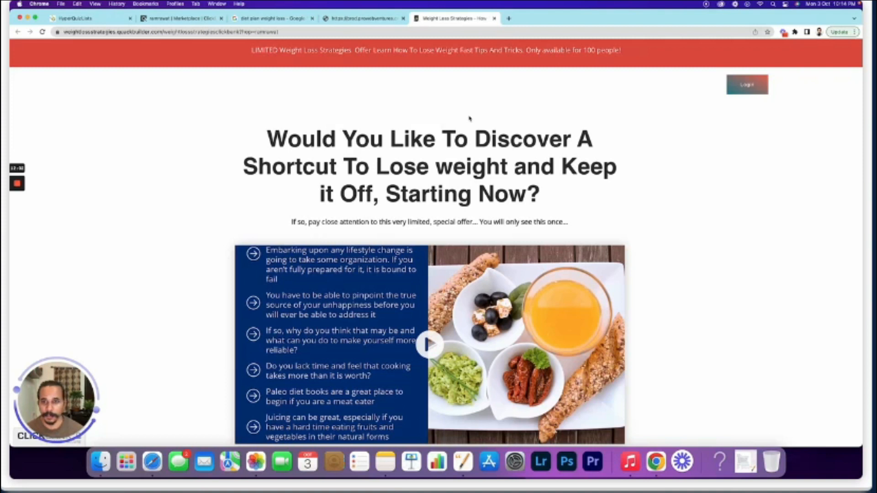
Check the affiliate tracking id in the offer URL and the $47 offer, then return to HyperQuizLists
double_click(273, 32)
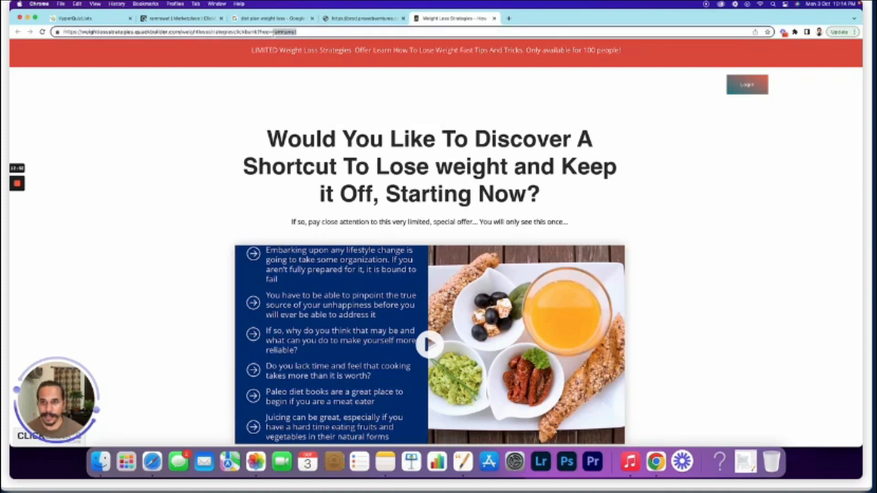
left_click(329, 155)
scroll(330, 157, "down", 6)
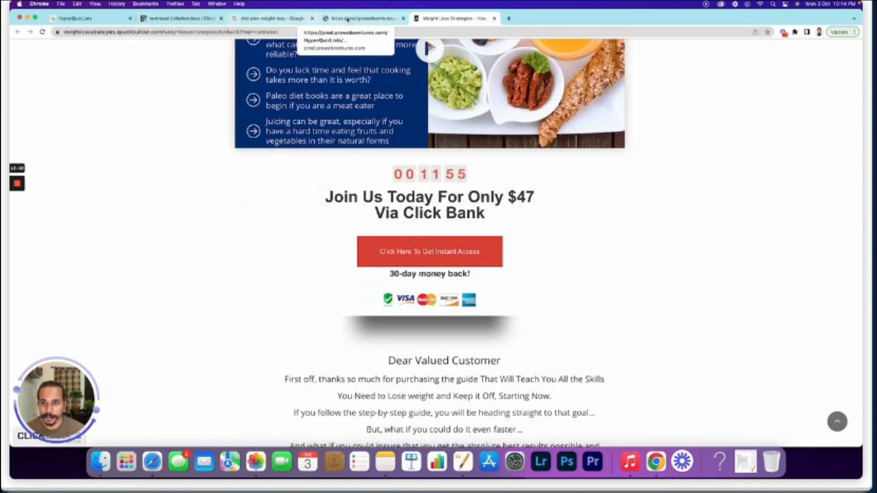
left_click(356, 19)
left_click(435, 19)
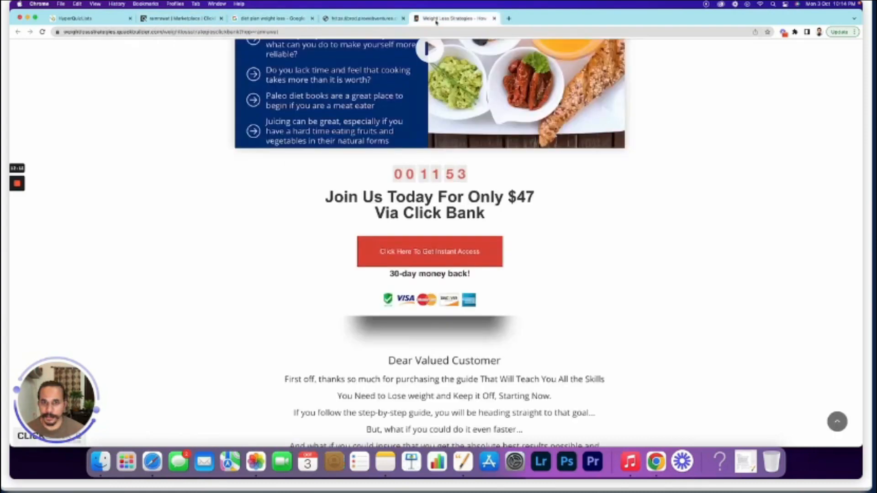
left_click(83, 20)
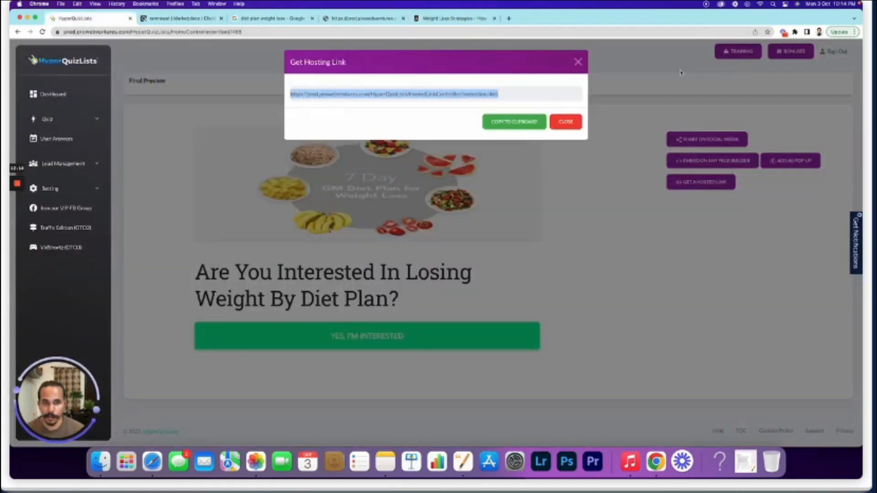
Close the hosted link dialog and open Diet Plan 01's details under User Answers
left_click(565, 122)
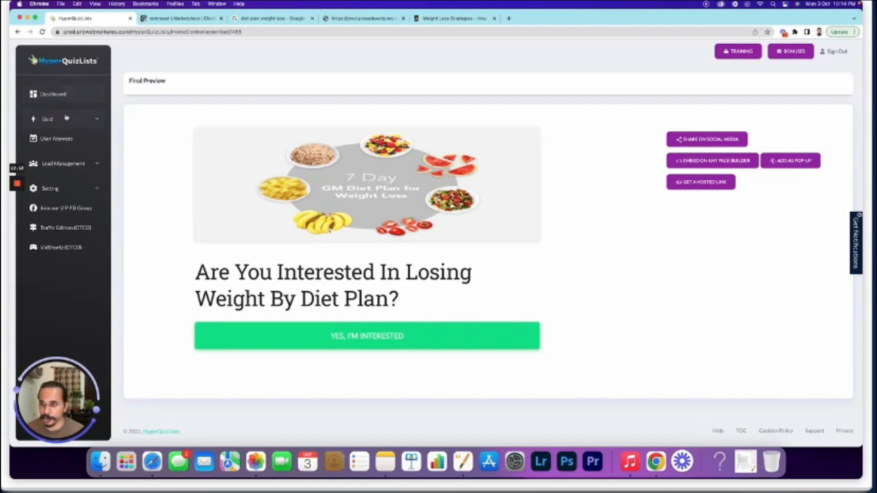
left_click(81, 121)
left_click(82, 121)
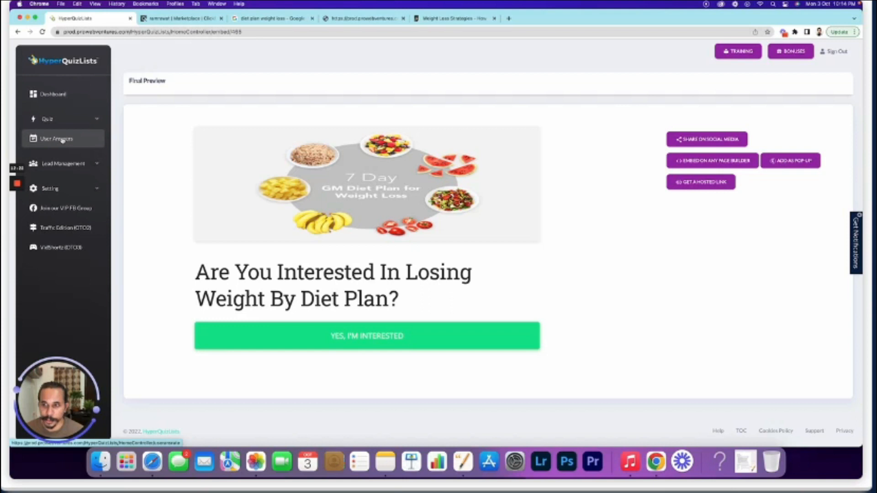
left_click(63, 141)
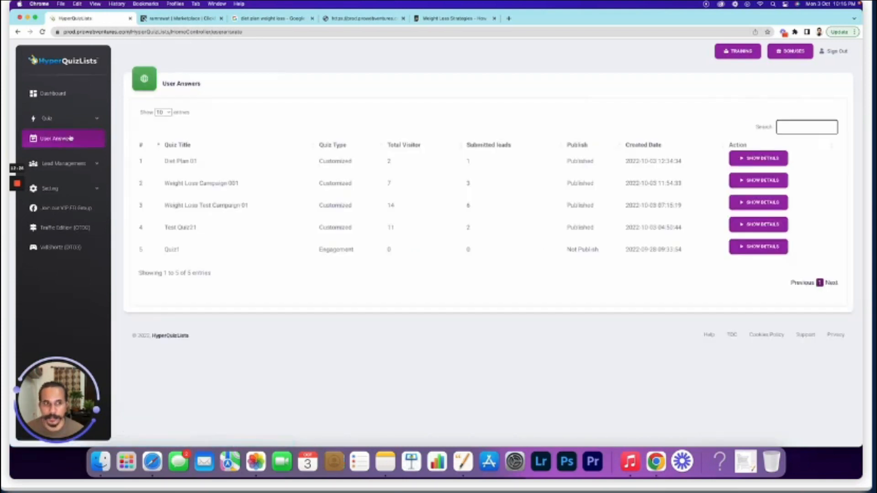
left_click(768, 159)
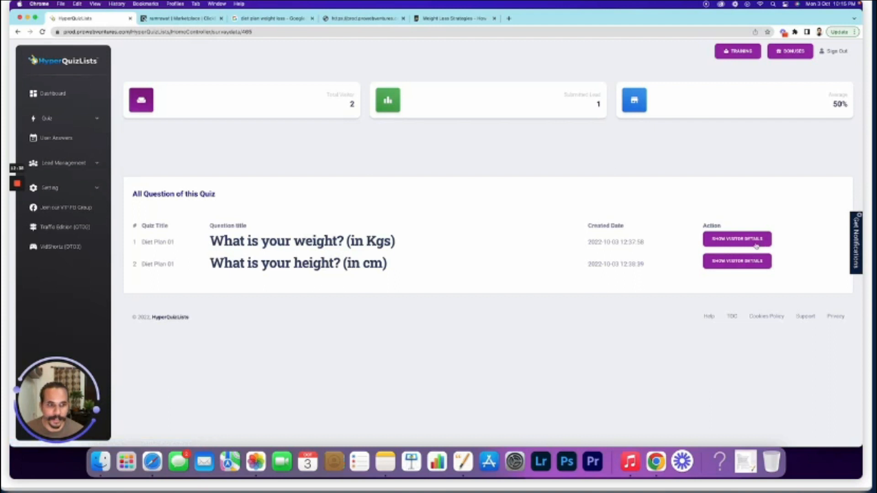
Review the weight question's visitor answer: 61-70, with the lead's name and email
left_click(747, 242)
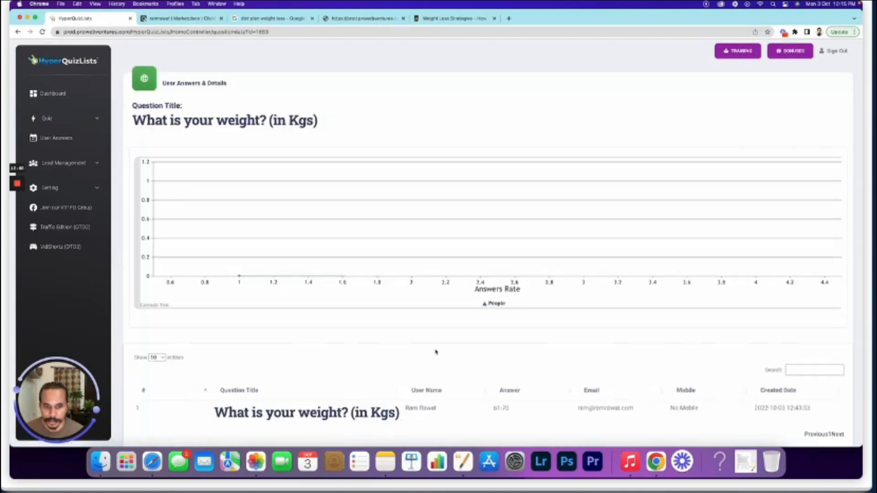
scroll(516, 354, "down", 3)
left_click_drag(514, 343, 487, 342)
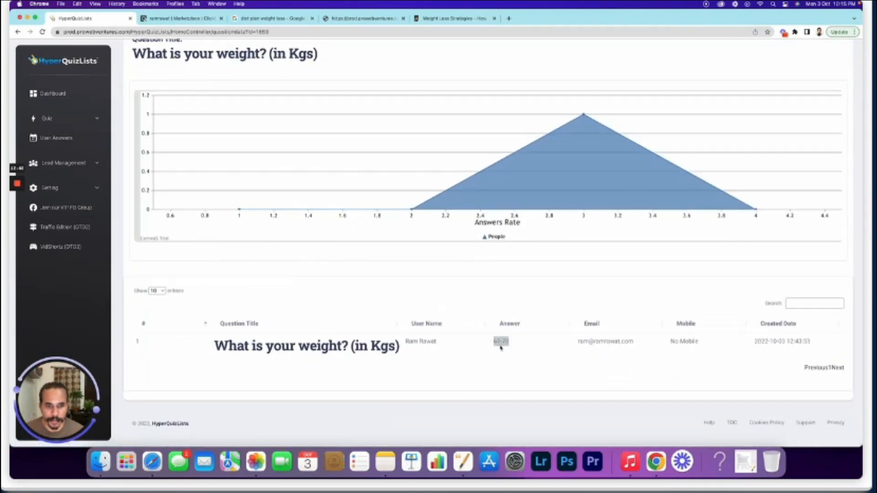
left_click(536, 346)
left_click_drag(439, 342, 404, 342)
left_click_drag(579, 345, 656, 344)
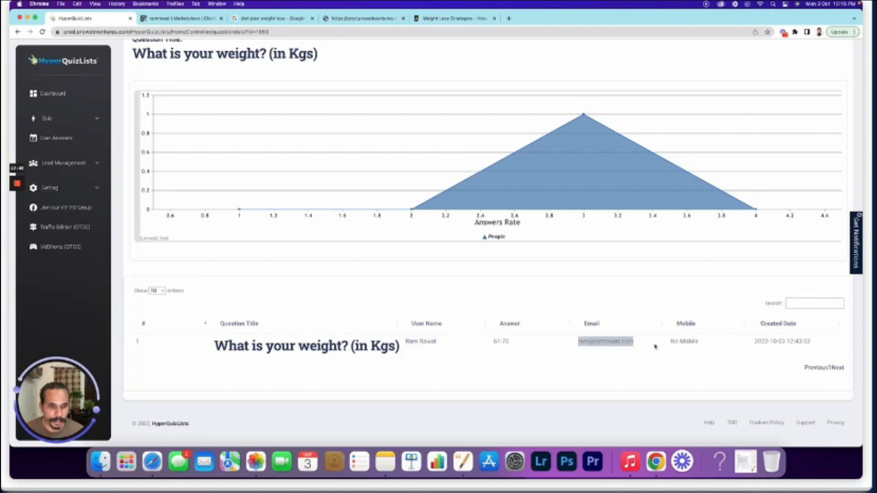
left_click(454, 304)
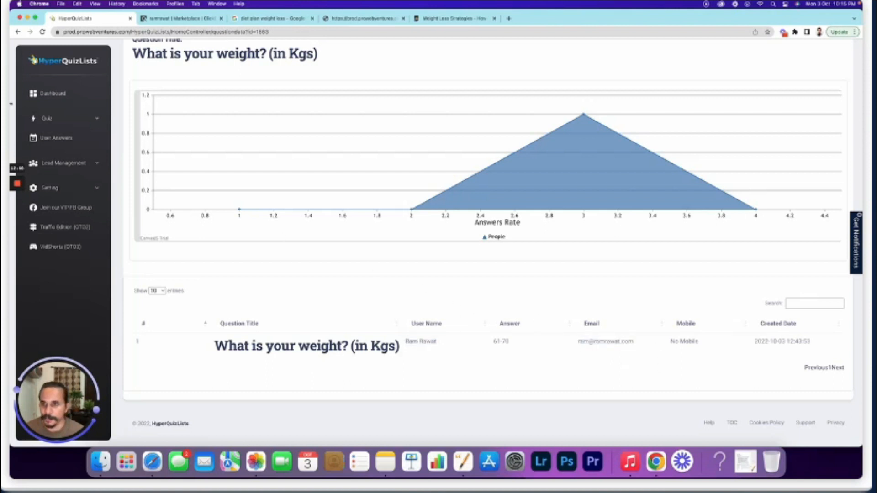
scroll(103, 57, "up", 3)
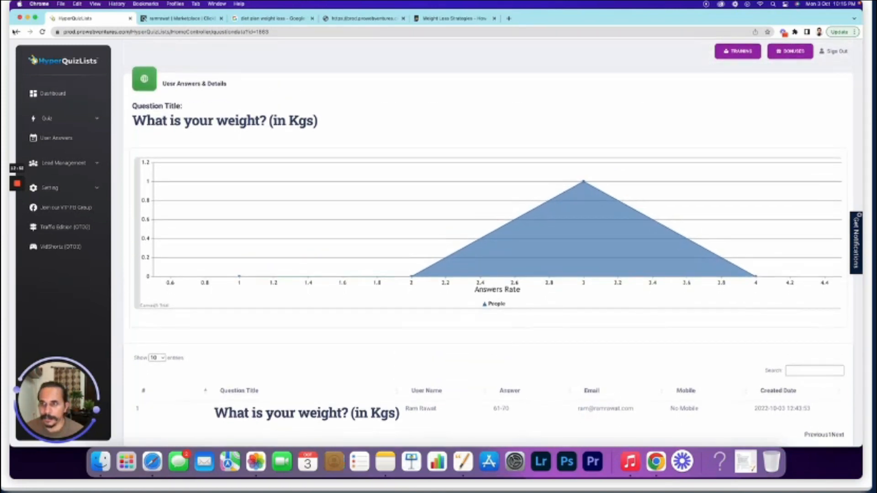
Check the height question's recorded answer (160), then return to the User Answers list
left_click(18, 31)
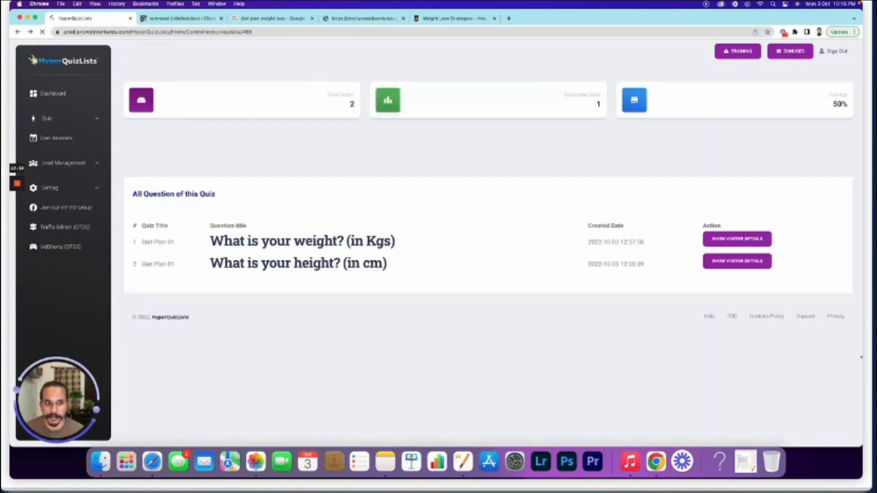
left_click(721, 264)
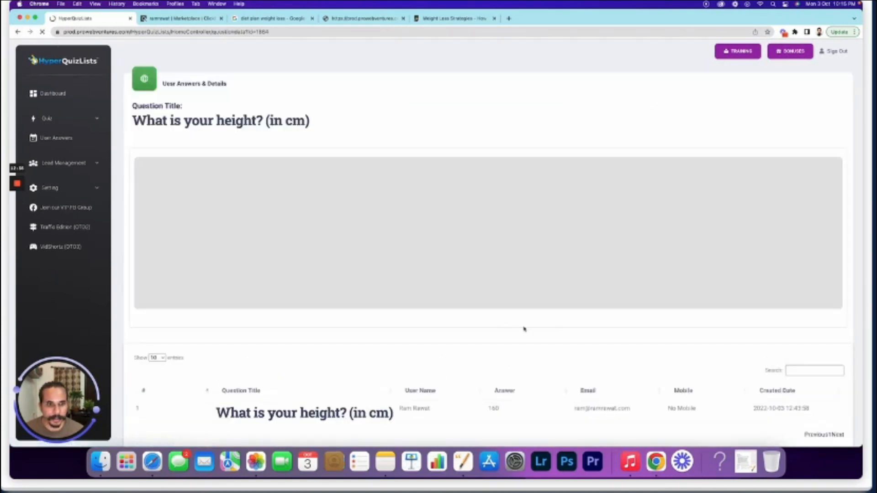
scroll(569, 345, "down", 2)
left_click_drag(500, 366, 487, 363)
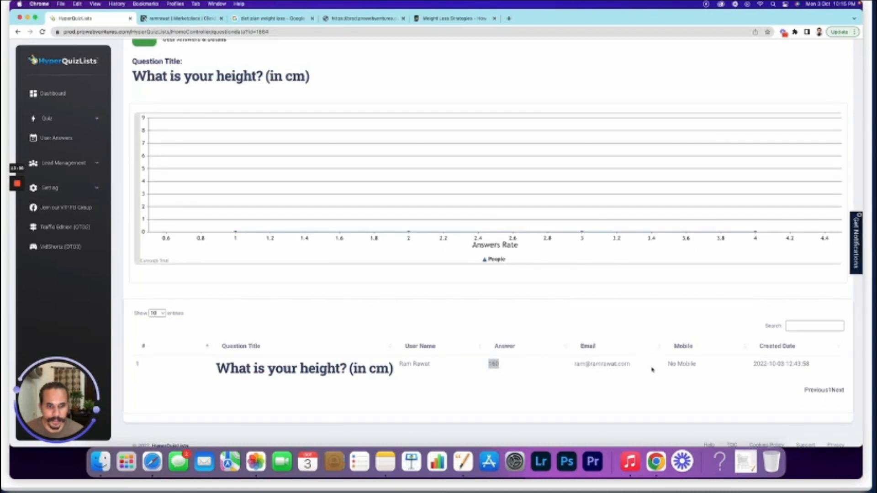
scroll(176, 75, "up", 2)
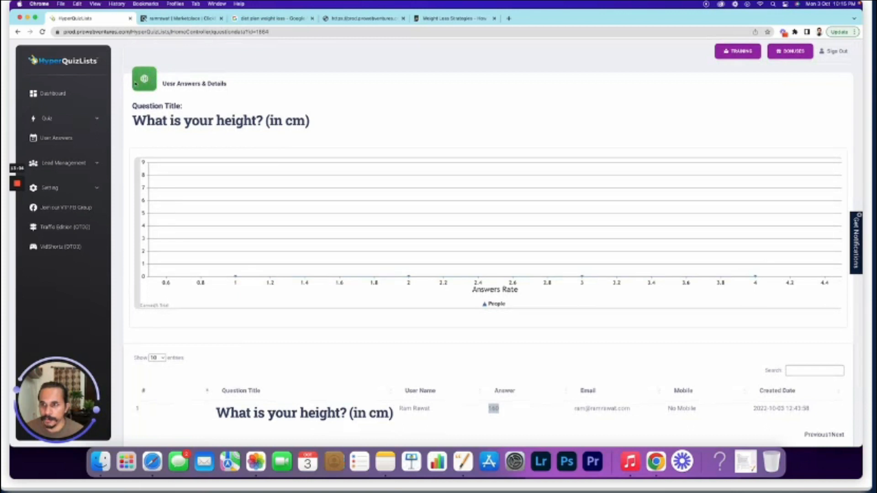
left_click(68, 140)
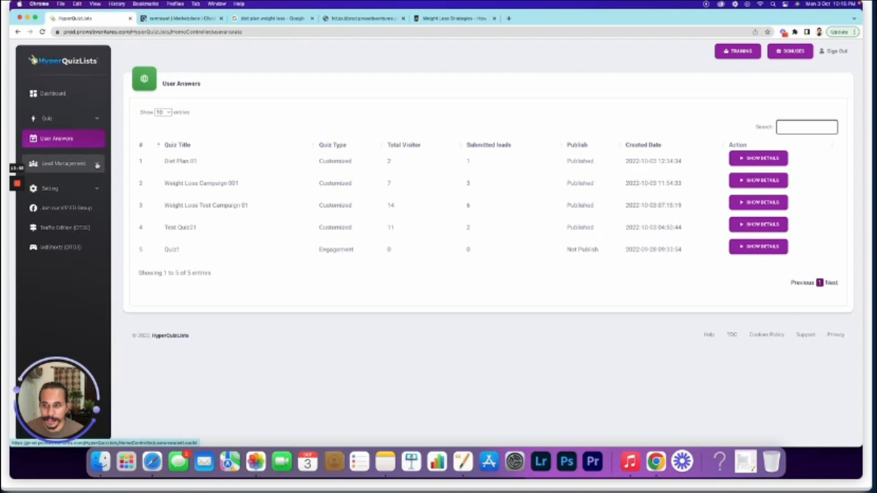
Create a Diet Plan 01 automatic email 'Download Customised Diet Plan', sent after 1 Day
left_click(97, 165)
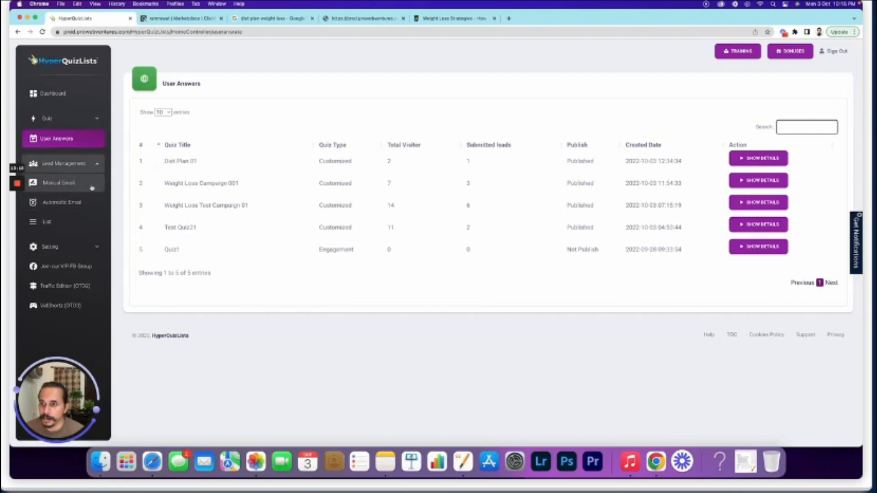
left_click(89, 248)
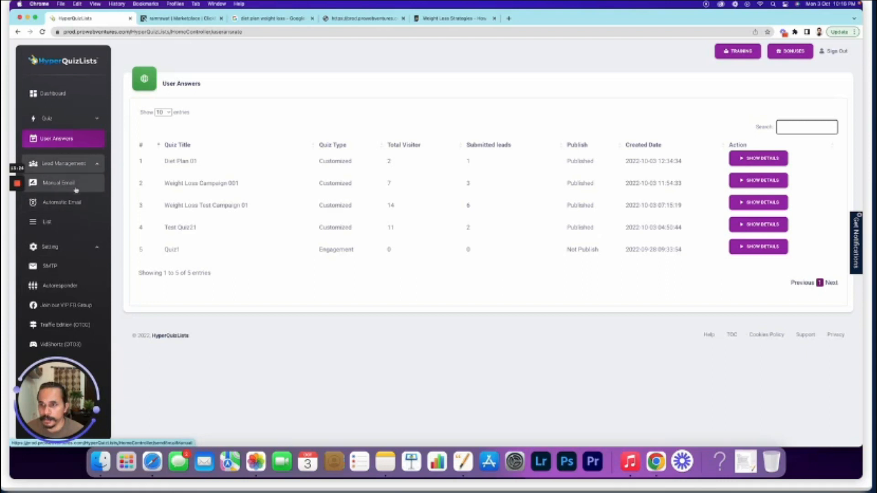
left_click(77, 204)
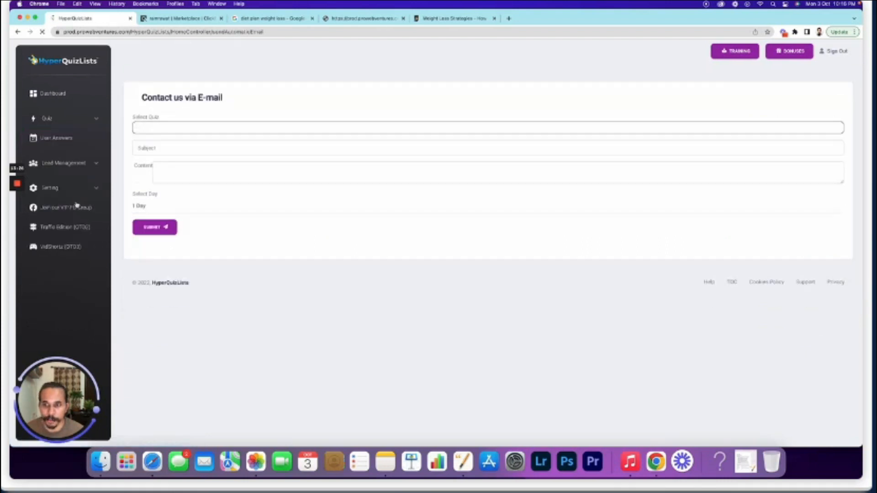
left_click(144, 128)
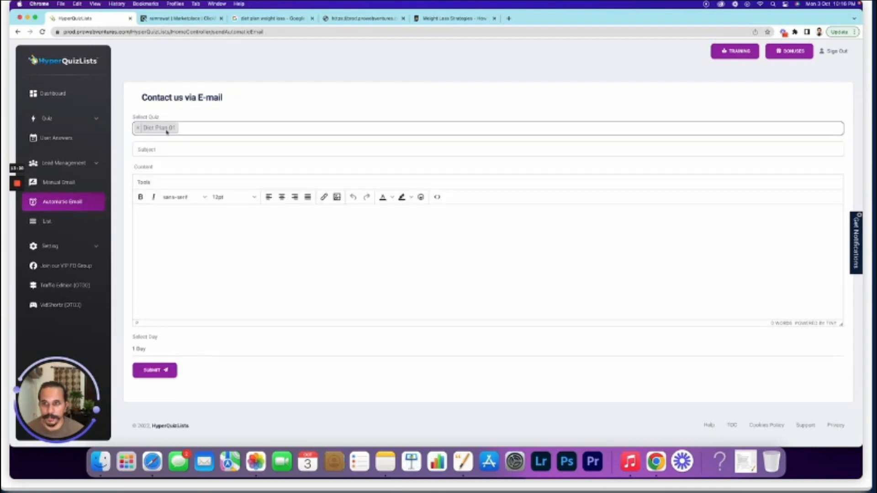
left_click(158, 149)
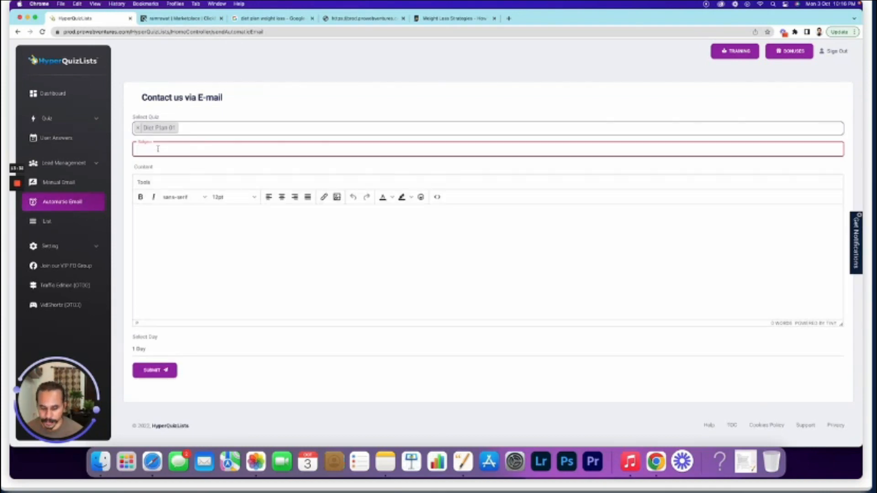
type("Down")
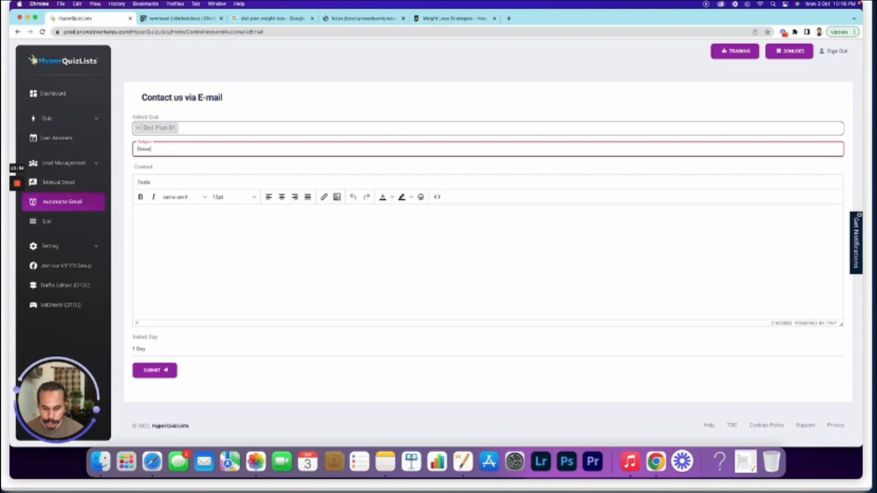
type("load Customised Diet Plan")
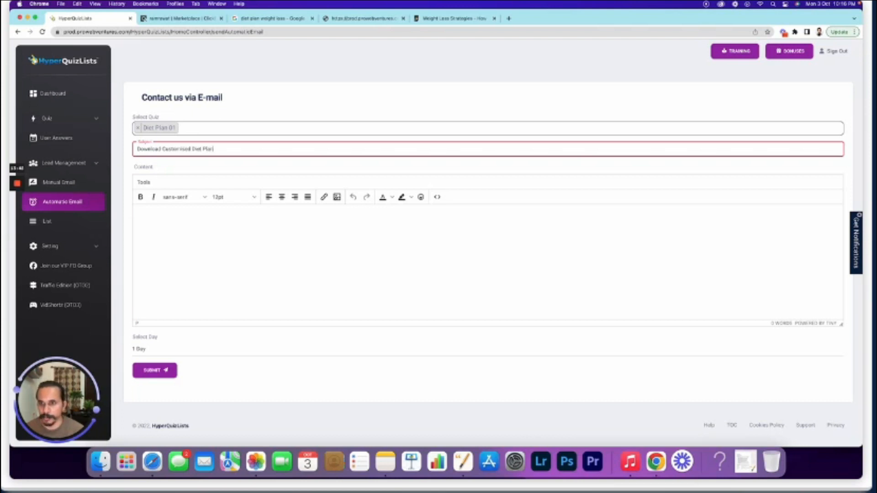
key("super+a")
key("super+c")
left_click(217, 231)
key("super+v")
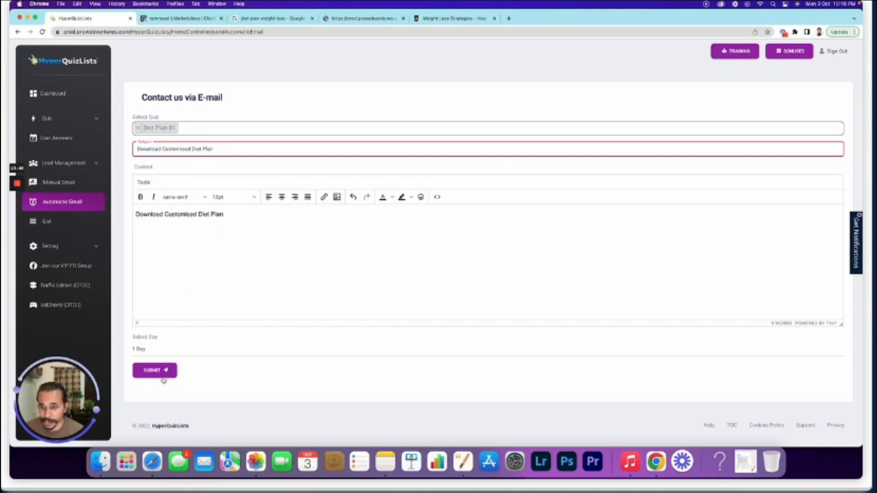
left_click(142, 354)
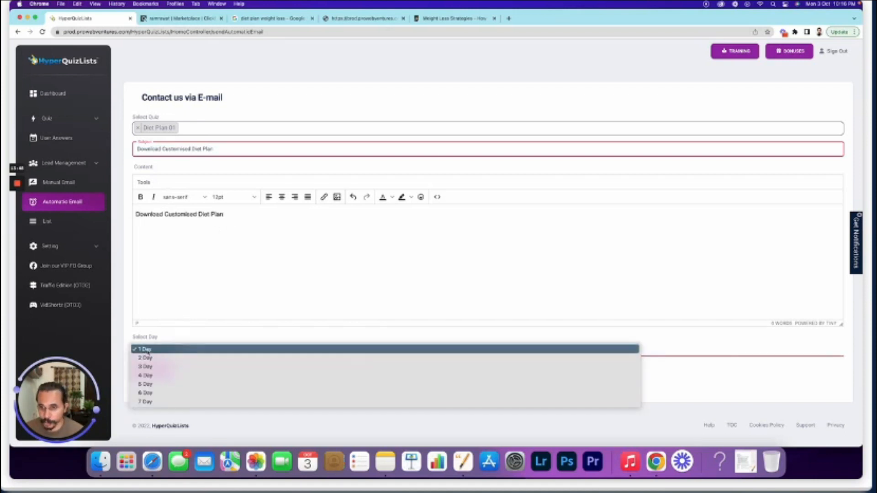
left_click(171, 338)
left_click(154, 370)
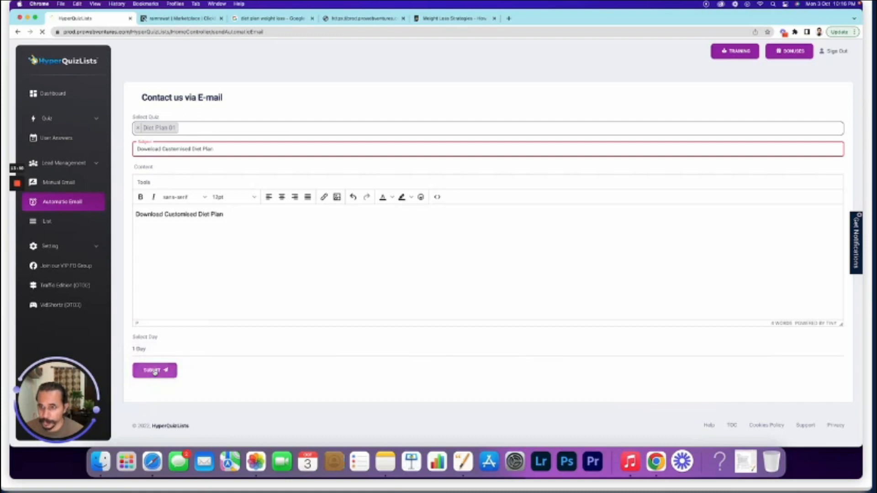
Add a second Diet Plan 01 email, 'Thanks for going through plan', sent after 2 Day
left_click(152, 128)
left_click(165, 142)
left_click(159, 150)
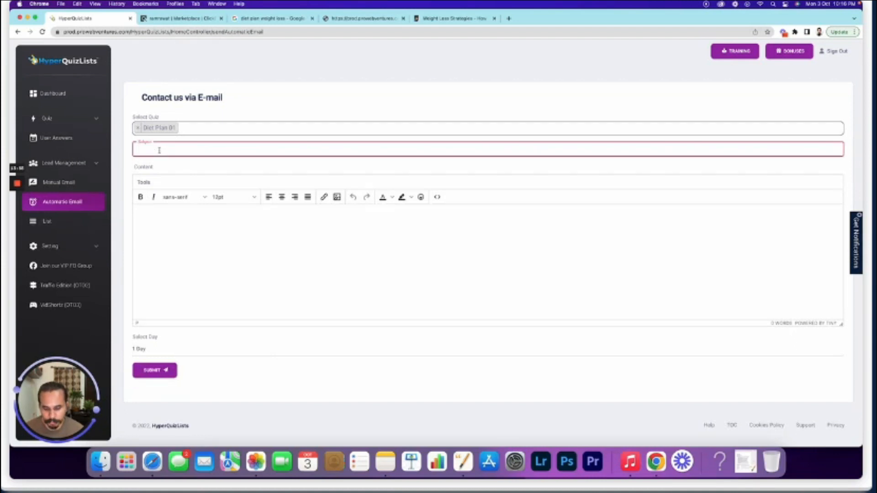
type("Thanks for going through")
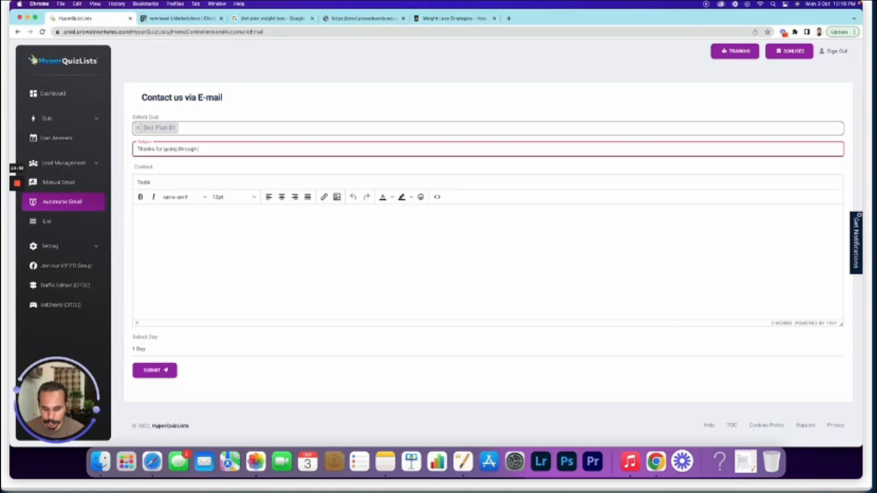
type("n")
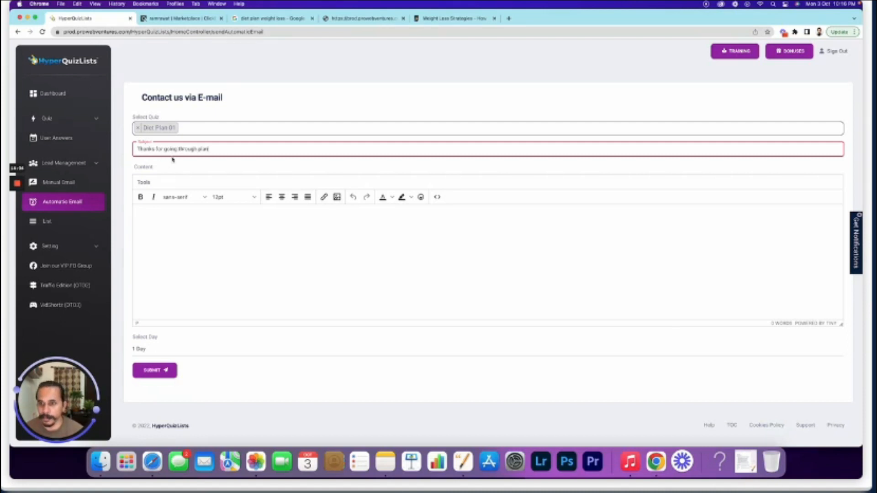
key("super+a")
key("super+c")
left_click(209, 224)
key("super+v")
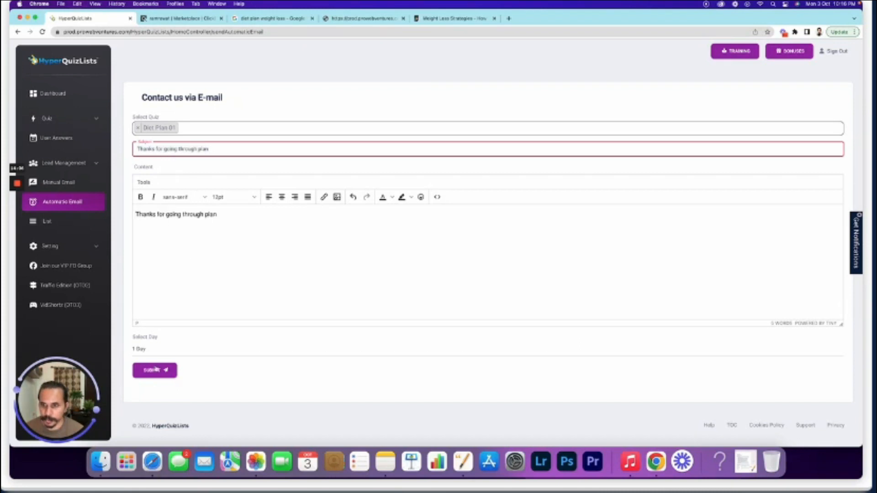
left_click(156, 350)
left_click(153, 359)
left_click(154, 370)
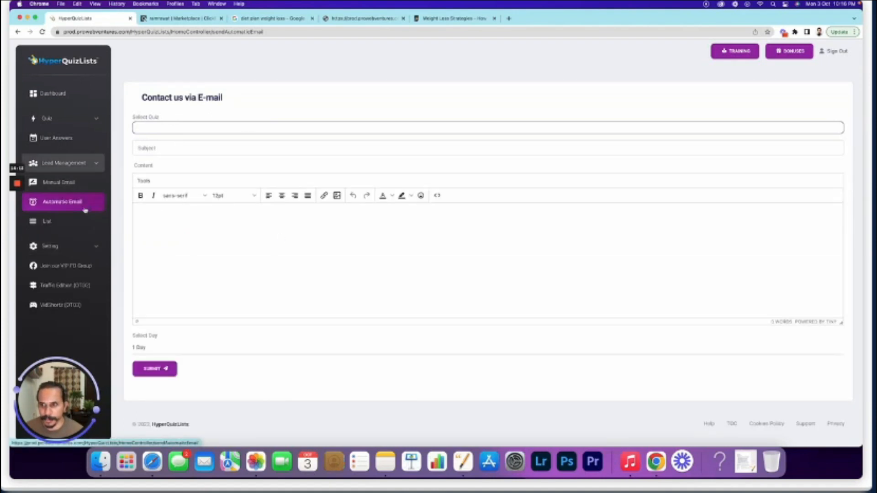
Review the automated email list, checking its two Diet Plan 01 entries
left_click(48, 222)
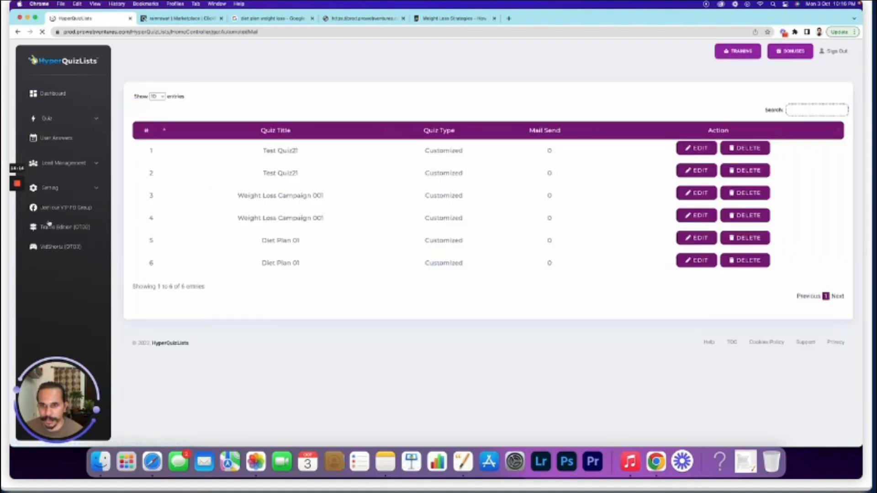
left_click_drag(294, 263, 264, 239)
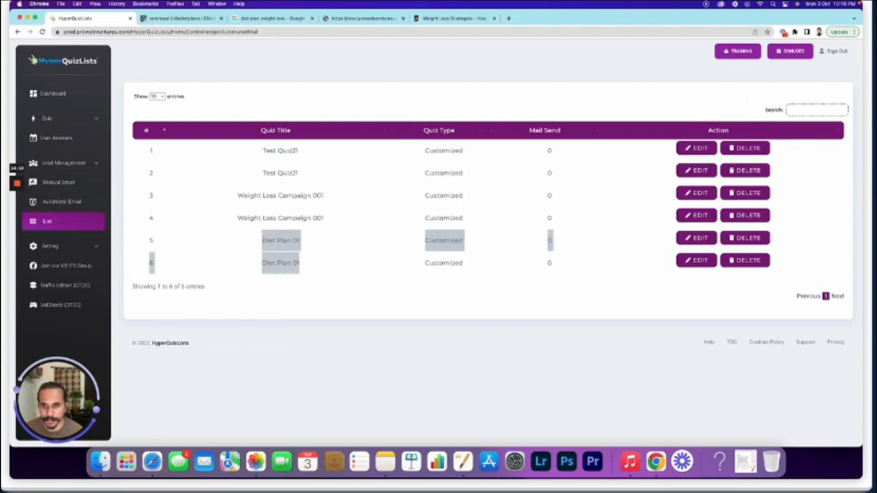
left_click(338, 256)
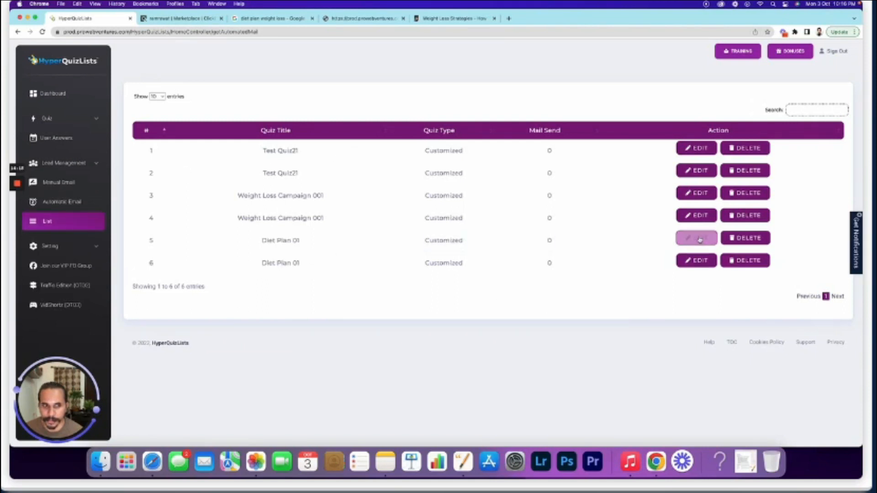
left_click(86, 95)
Scroll the dashboard to find Diet Plan 01 in the Quiz Activity panel
scroll(417, 262, "down", 5)
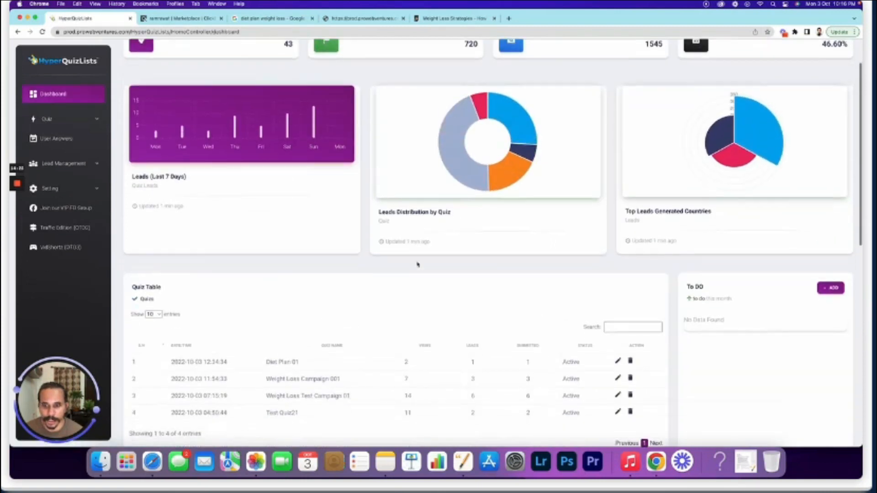
scroll(417, 264, "down", 4)
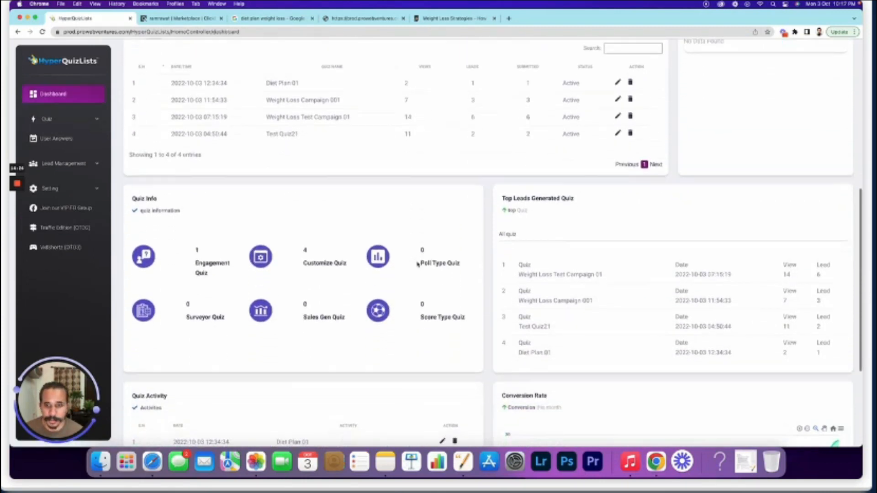
scroll(416, 263, "down", 3)
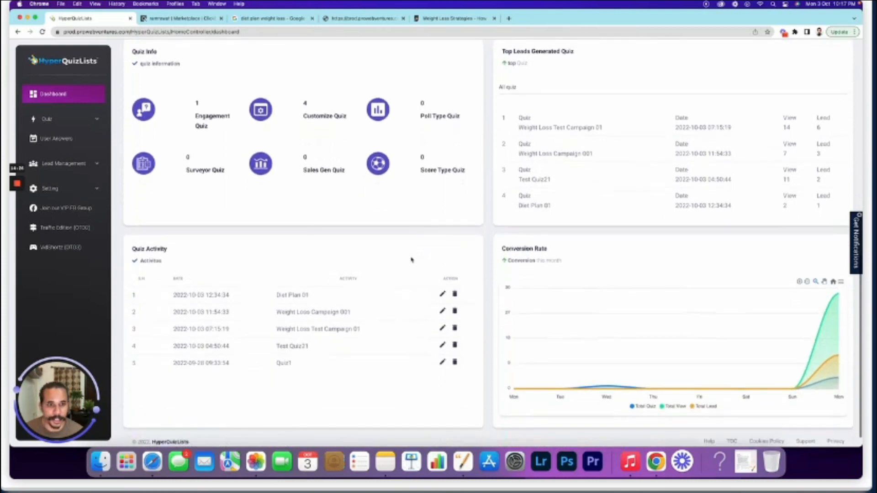
left_click_drag(313, 290, 276, 291)
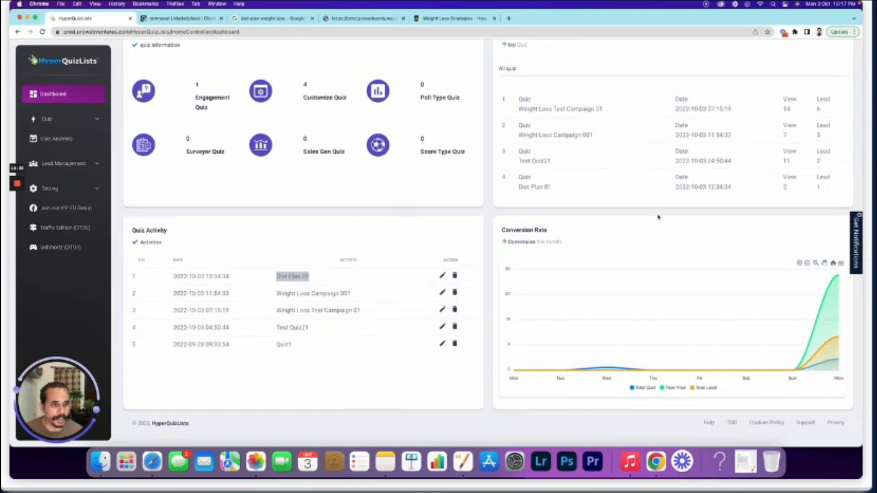
scroll(659, 219, "up", 3)
scroll(659, 219, "up", 2)
Check Diet Plan 01's 2 views and 1 lead in the Top Leads panel
left_click_drag(517, 287, 559, 288)
left_click_drag(782, 285, 824, 287)
left_click(825, 288)
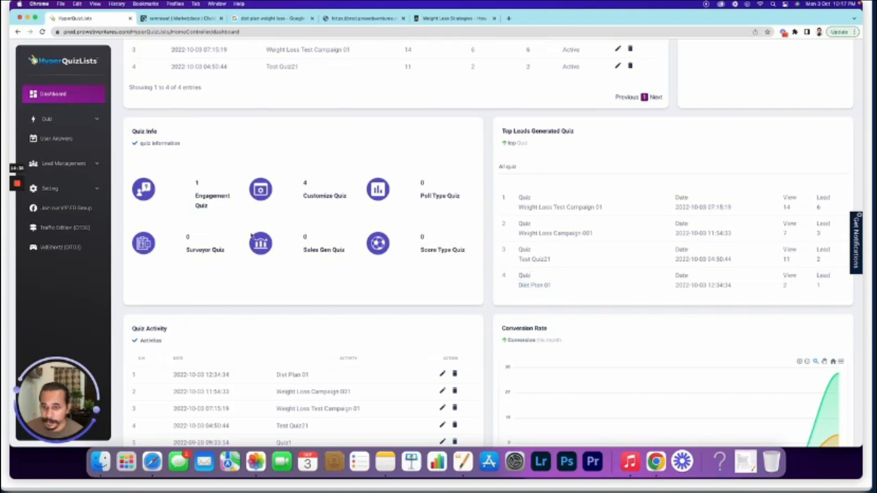
scroll(251, 235, "up", 10)
scroll(251, 235, "up", 10)
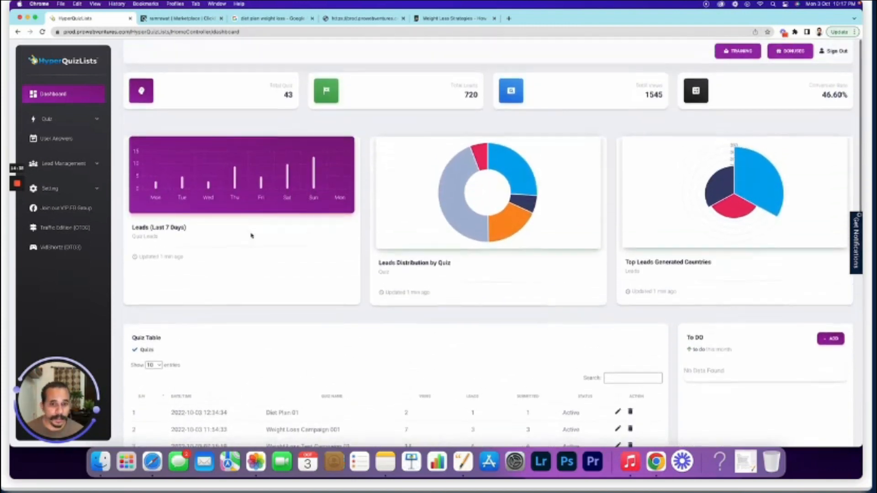